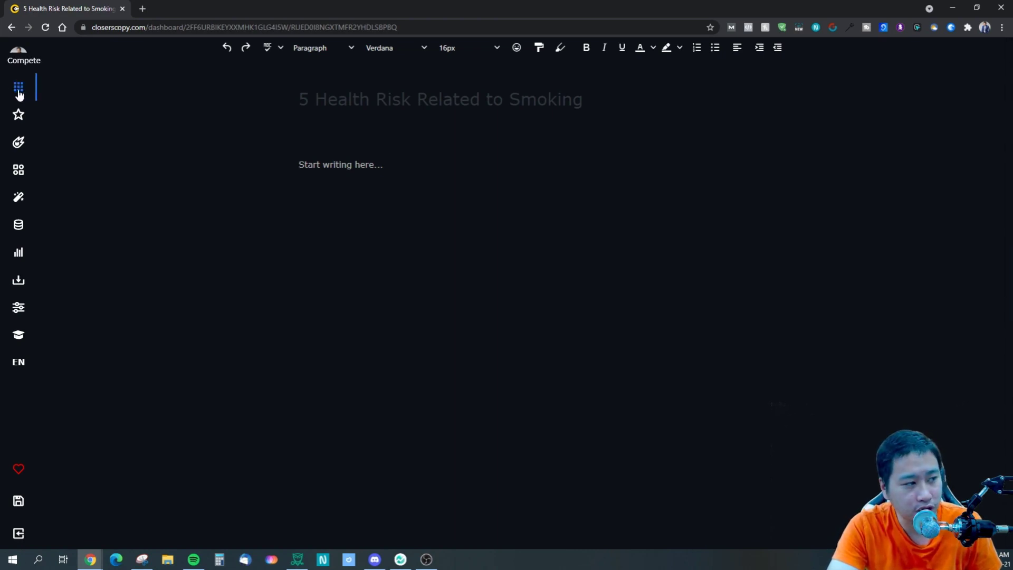
# - Open the Compete tool and clear the web address from its search field
pyautogui.click(22, 90)
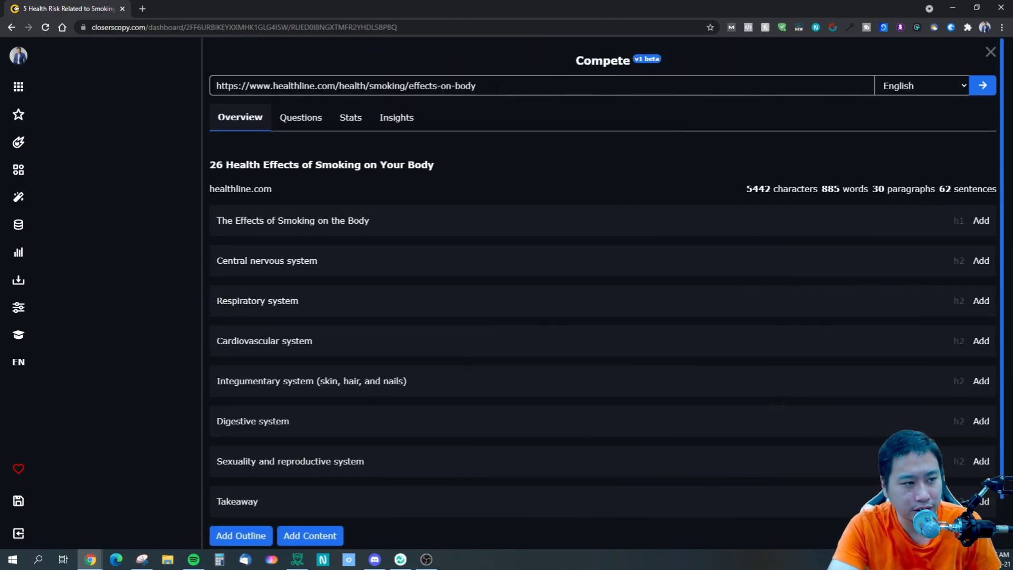
pyautogui.hotkey('ctrl', 'a')
pyautogui.press('BackSpace')
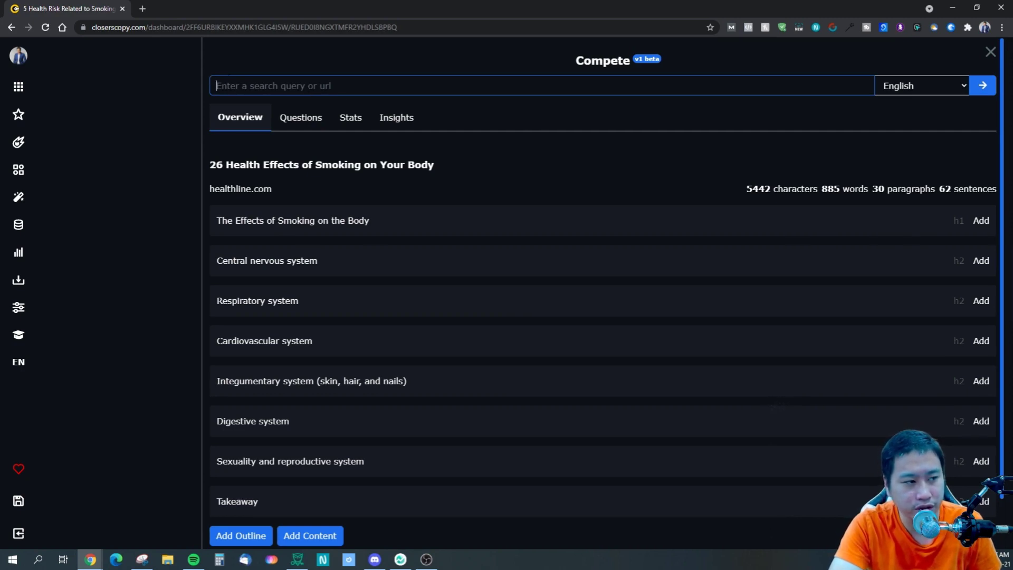
# - Open the healthline.com source article in a new browser tab and select its web address
pyautogui.rightClick(247, 194)
pyautogui.click(274, 198)
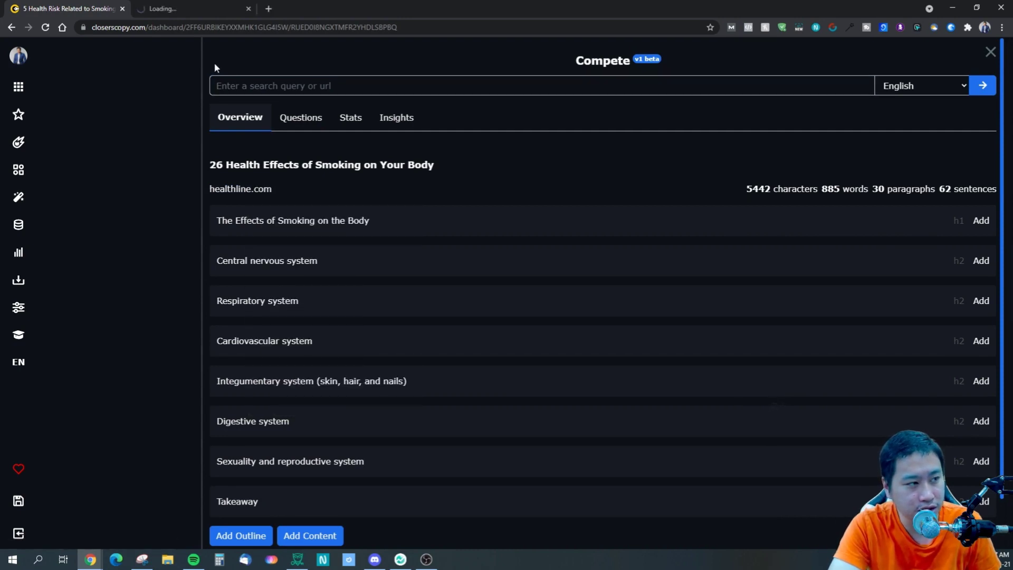
pyautogui.click(192, 8)
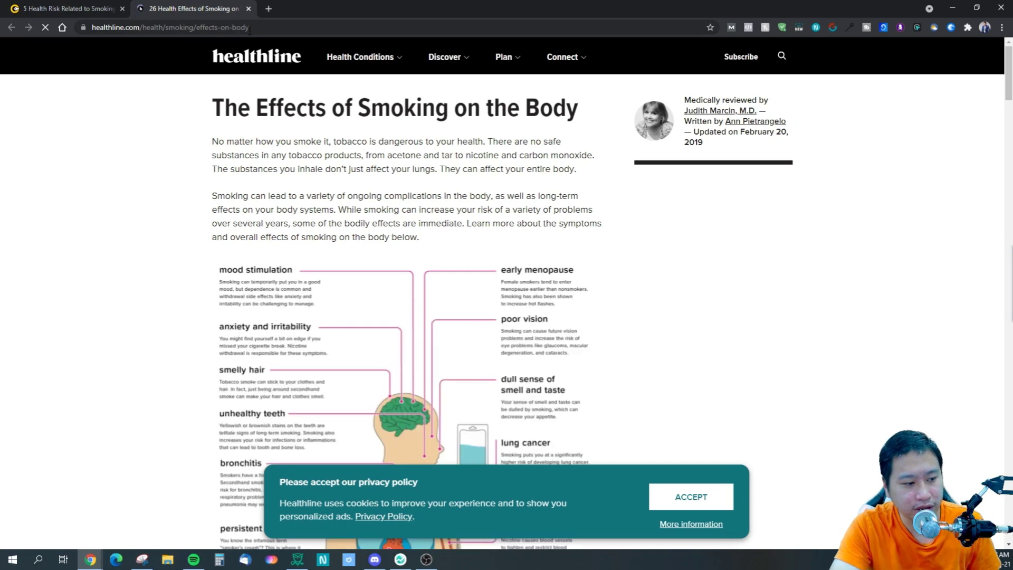
pyautogui.click(248, 29)
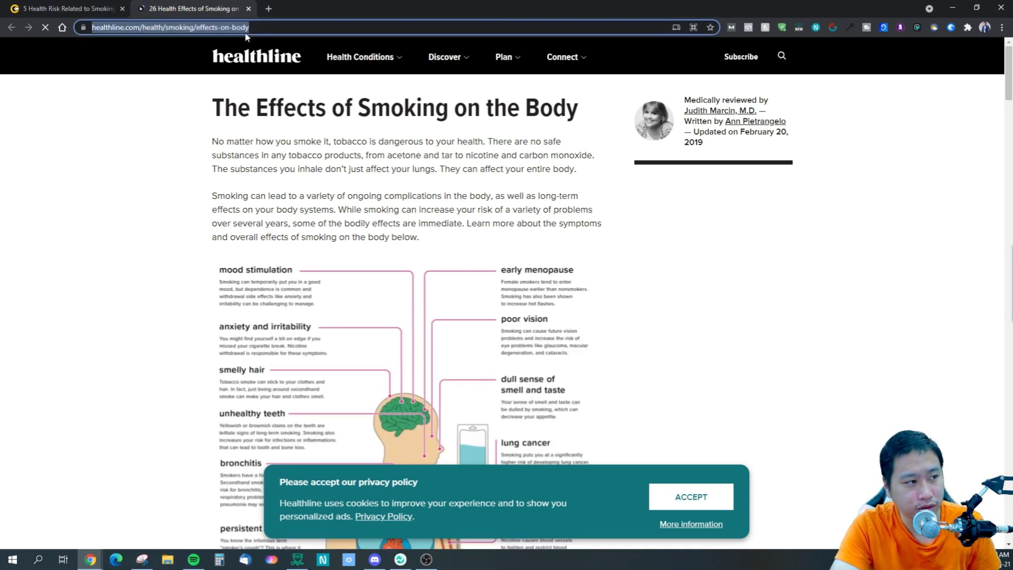
pyautogui.hotkey('ctrl', 'pageup')
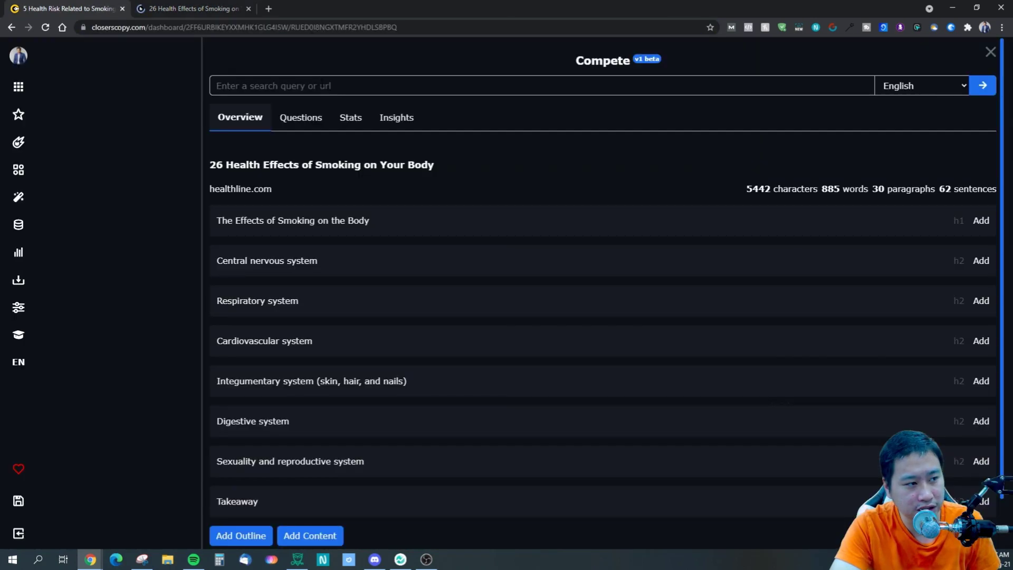
# - Compare the headings and heading levels in the Compete overview with the section headings of the healthline article
pyautogui.scroll(-1, 391, 228)
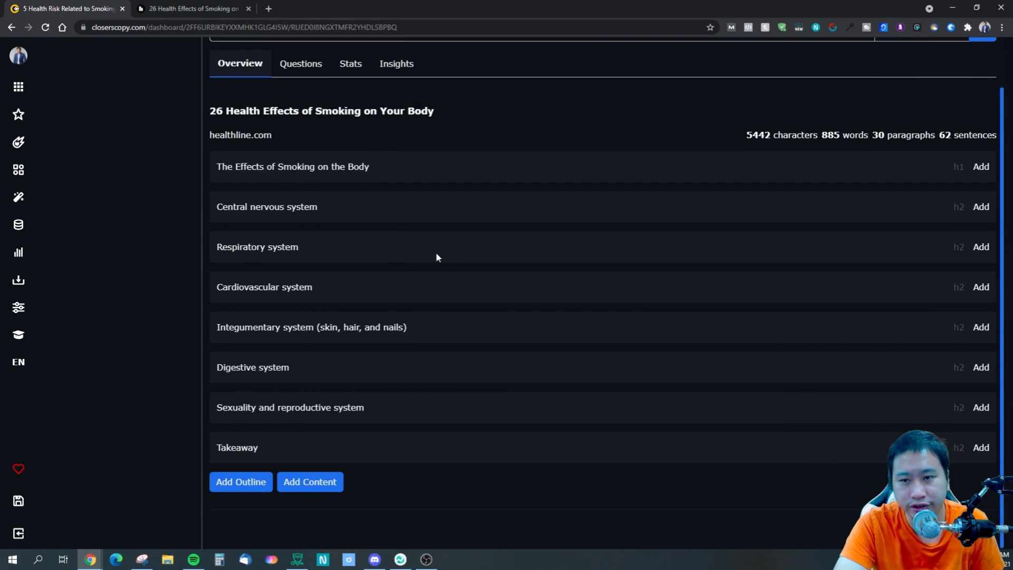
pyautogui.scroll(1, 396, 297)
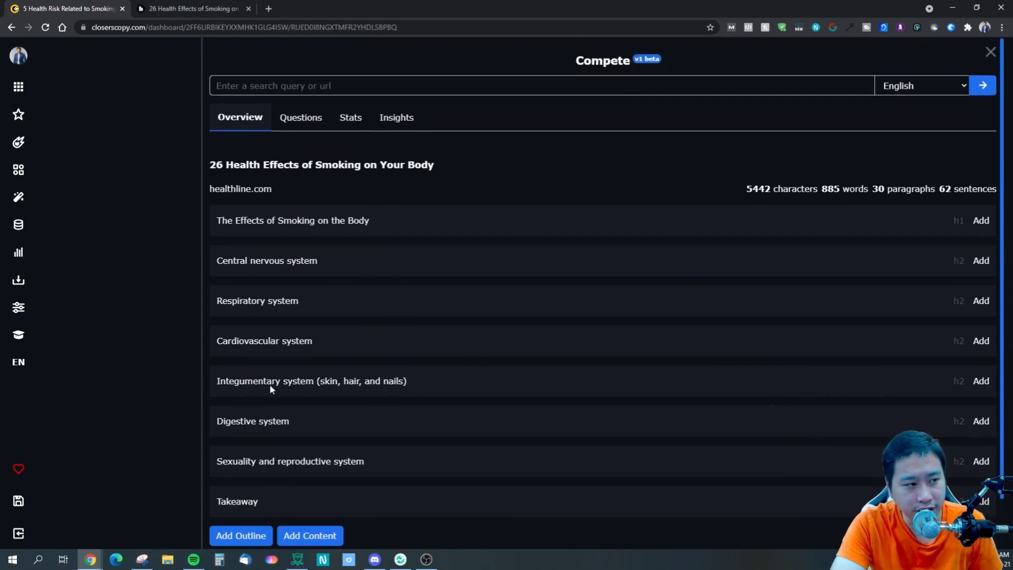
pyautogui.scroll(-1, 271, 389)
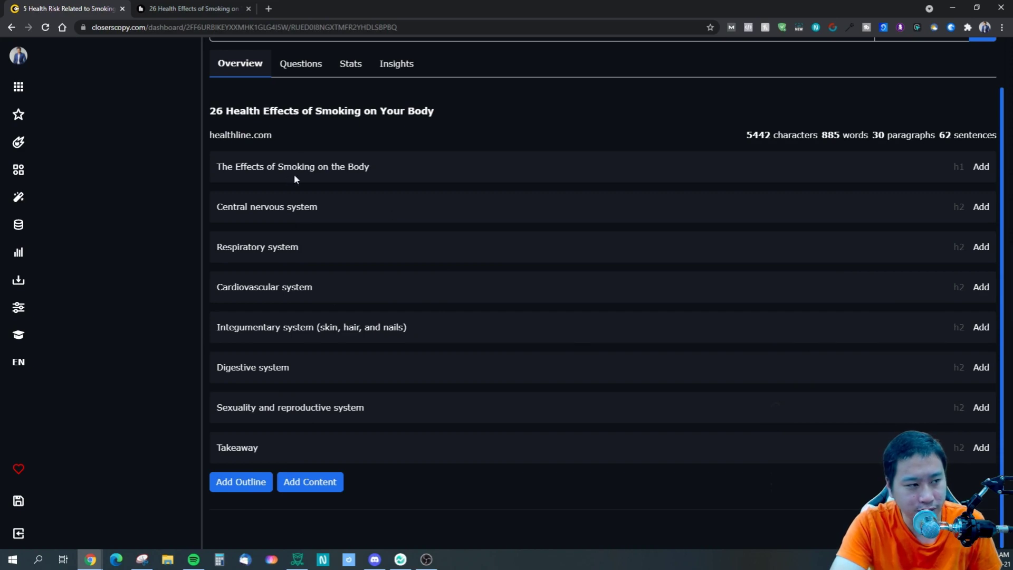
pyautogui.click(179, 8)
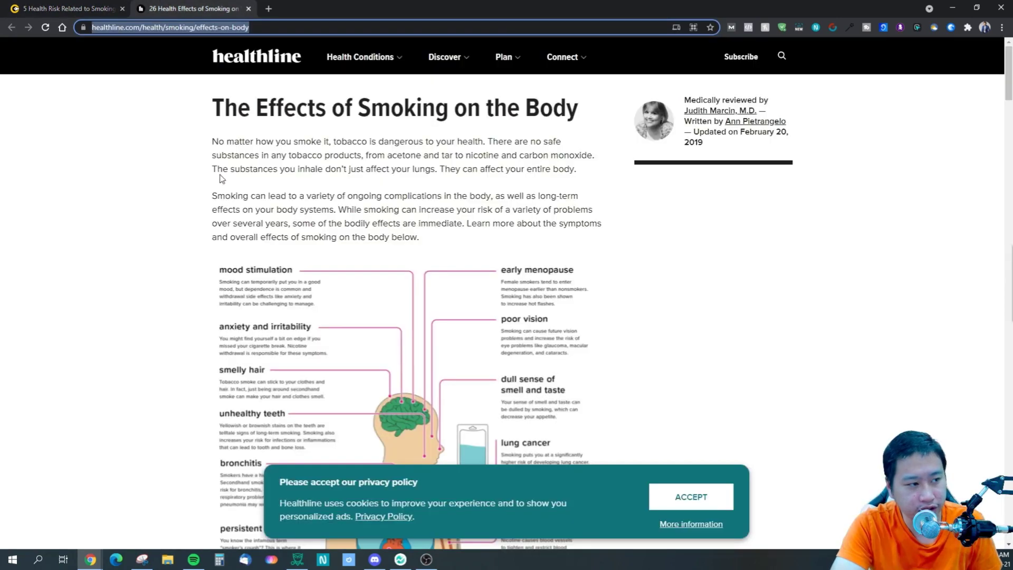
pyautogui.moveTo(224, 106); pyautogui.dragTo(495, 108)
pyautogui.click(443, 205)
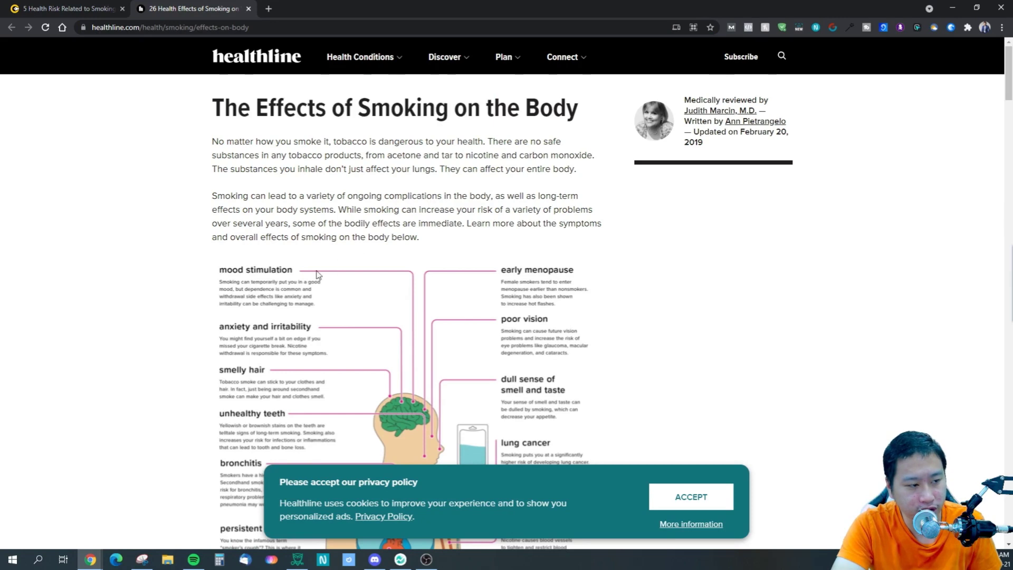
pyautogui.scroll(-20, 317, 275)
pyautogui.moveTo(232, 203); pyautogui.dragTo(357, 207)
pyautogui.moveTo(257, 363); pyautogui.dragTo(358, 366)
pyautogui.click(417, 370)
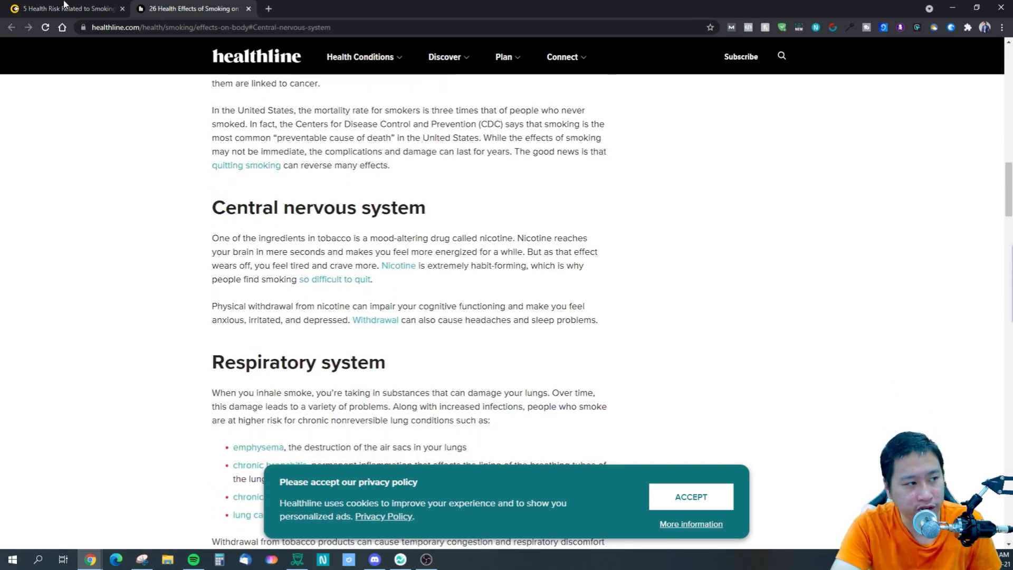
pyautogui.click(64, 6)
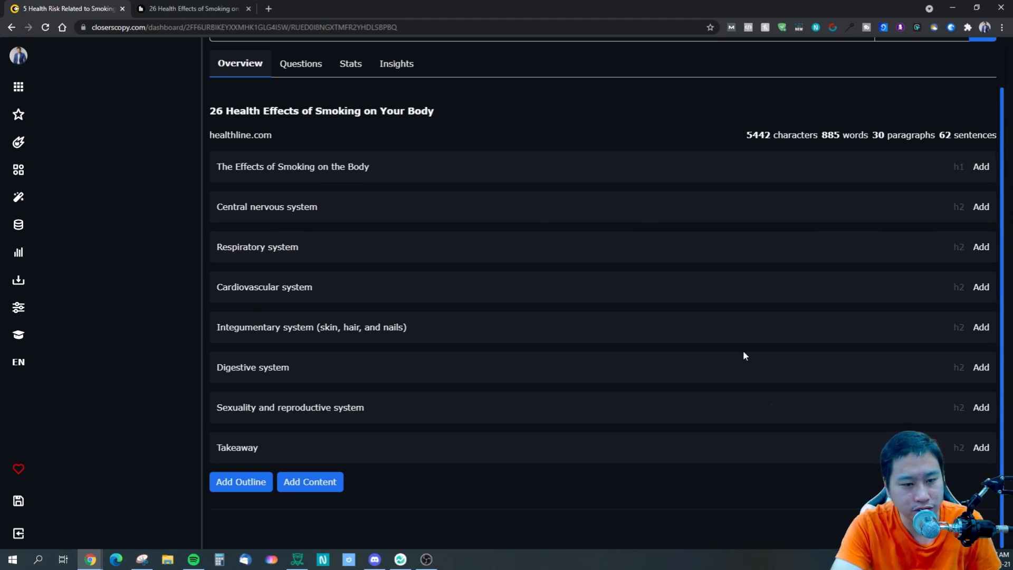
pyautogui.moveTo(966, 327); pyautogui.dragTo(936, 337)
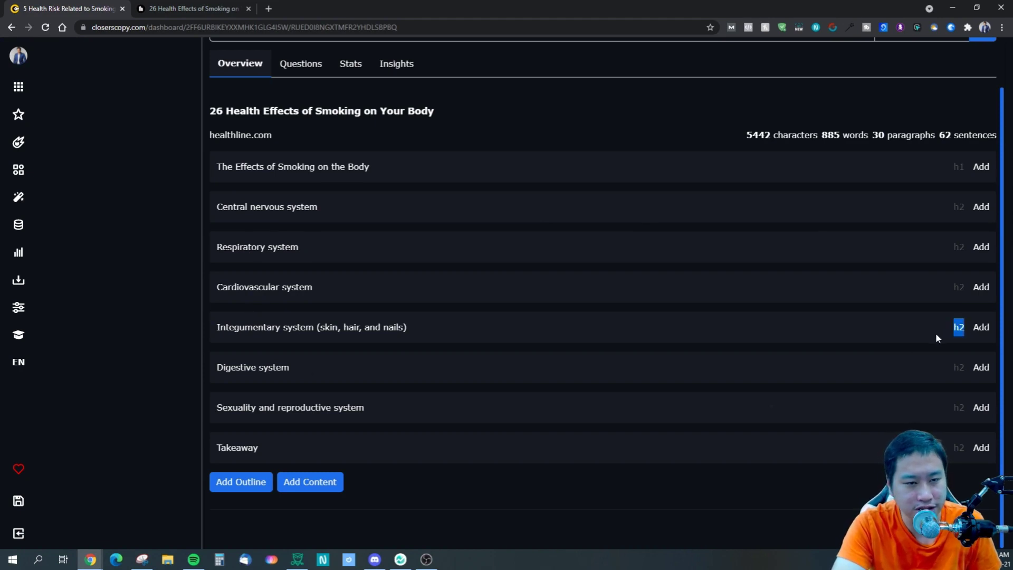
pyautogui.click(482, 106)
# - Resize the Compete panel so that it shares the page about equally with the text editor
pyautogui.moveTo(202, 206); pyautogui.dragTo(554, 274)
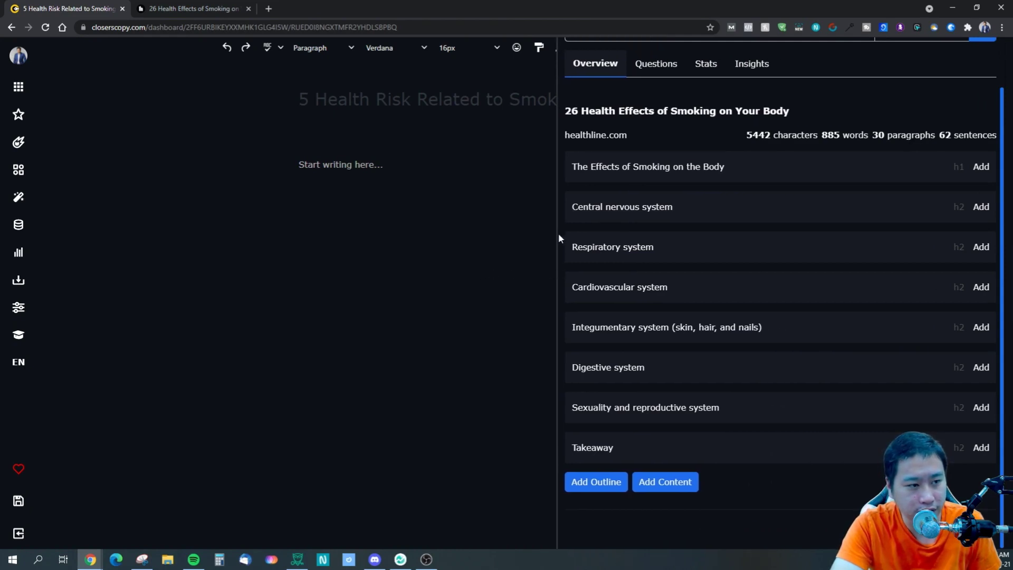
pyautogui.moveTo(555, 238); pyautogui.dragTo(342, 238)
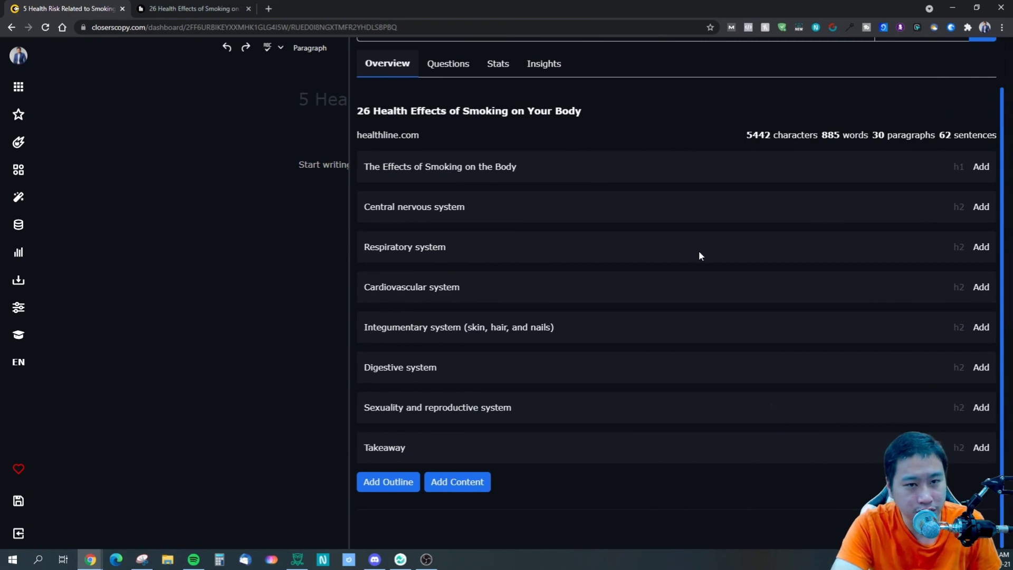
pyautogui.scroll(1, 1002, 179)
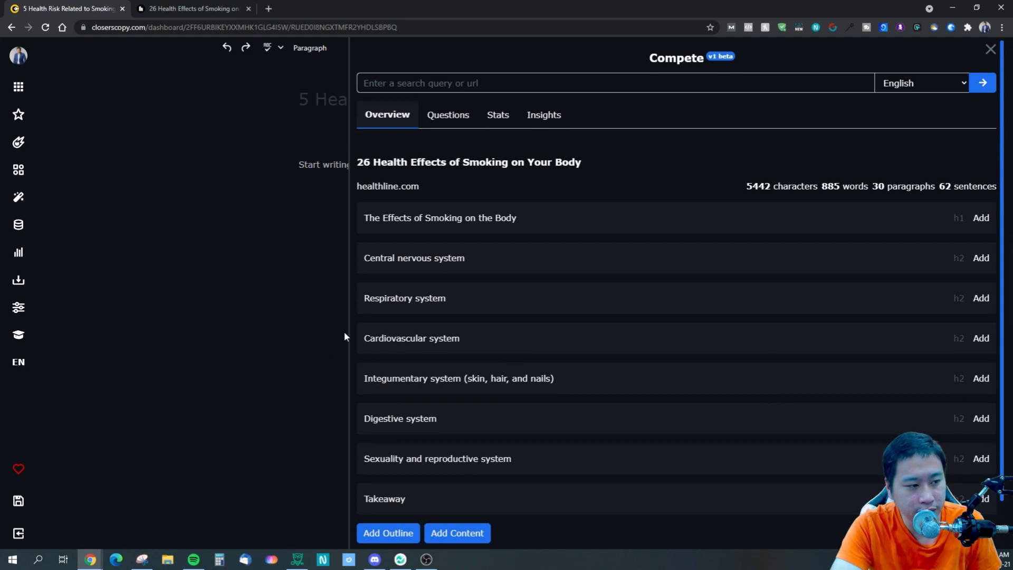
pyautogui.moveTo(347, 331); pyautogui.dragTo(517, 337)
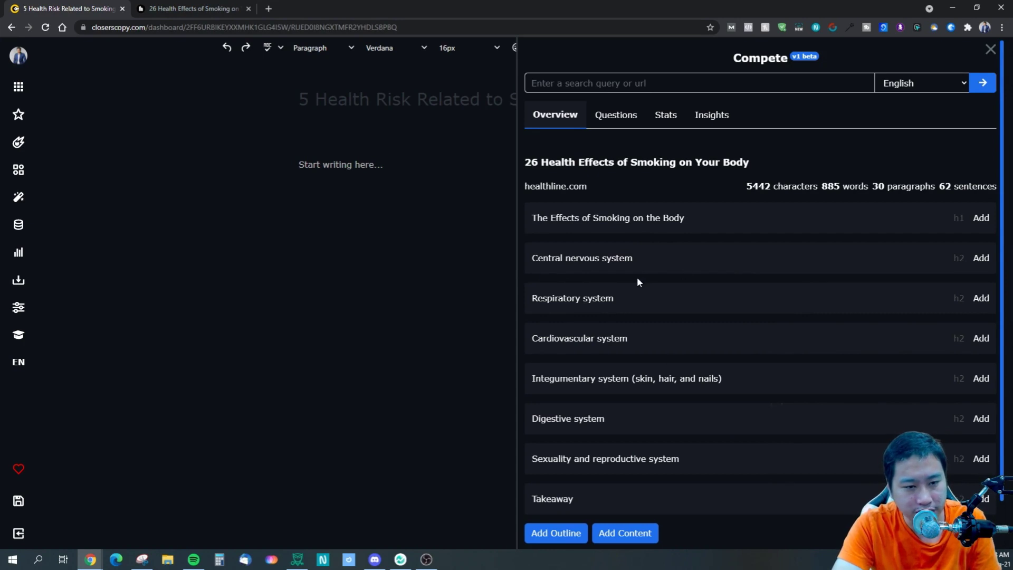
# - Examine the article's outline entries and their h1 and h2 labels in the Compete overview
pyautogui.click(581, 266)
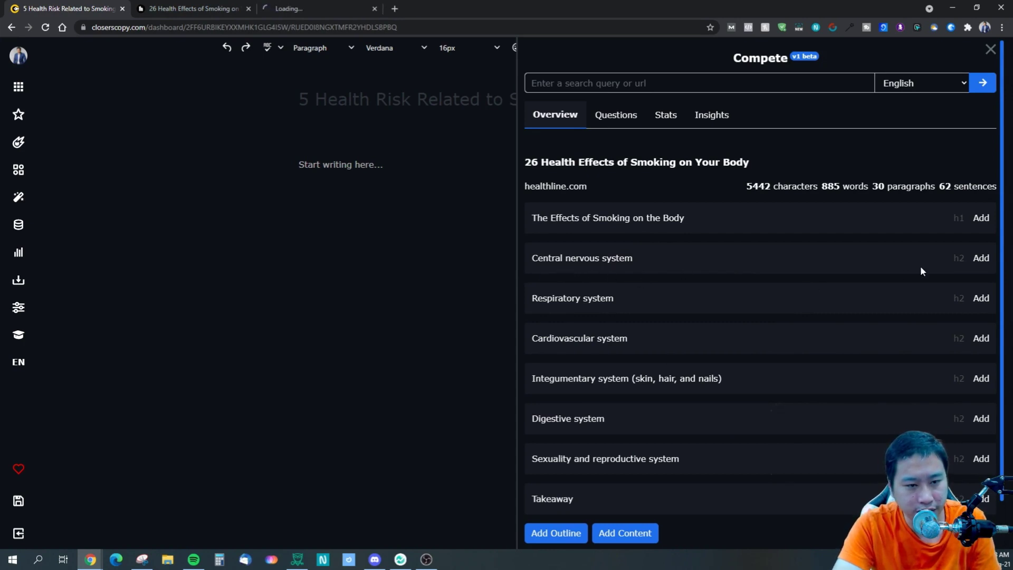
pyautogui.click(605, 463)
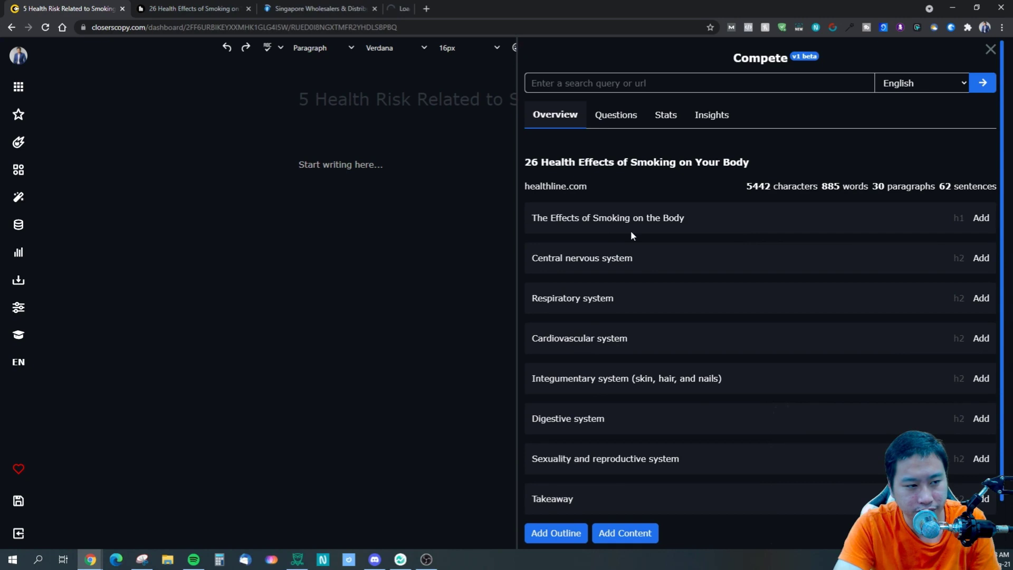
pyautogui.moveTo(960, 221); pyautogui.dragTo(954, 218)
pyautogui.click(961, 221)
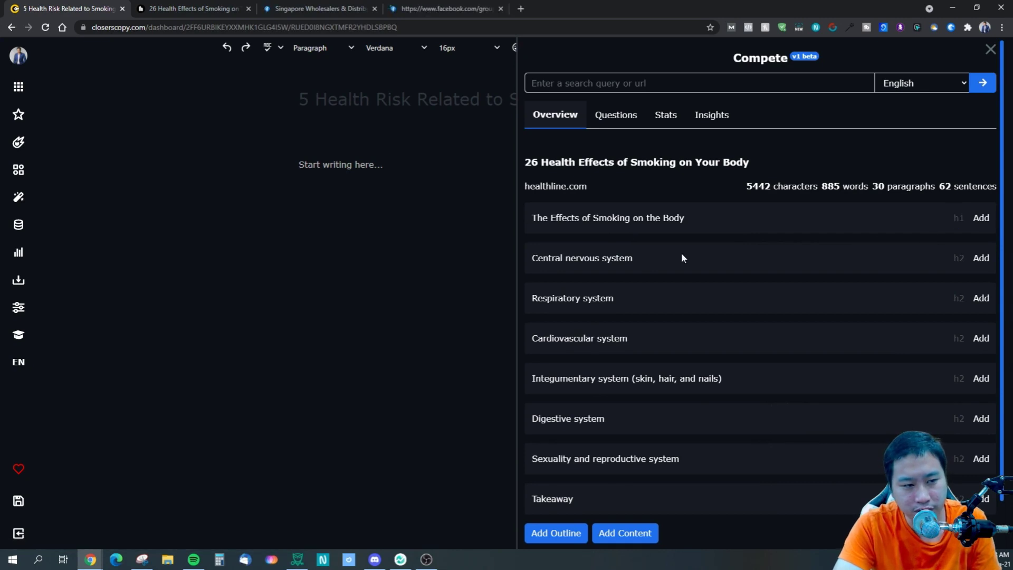
pyautogui.moveTo(694, 219); pyautogui.dragTo(548, 240)
pyautogui.click(538, 253)
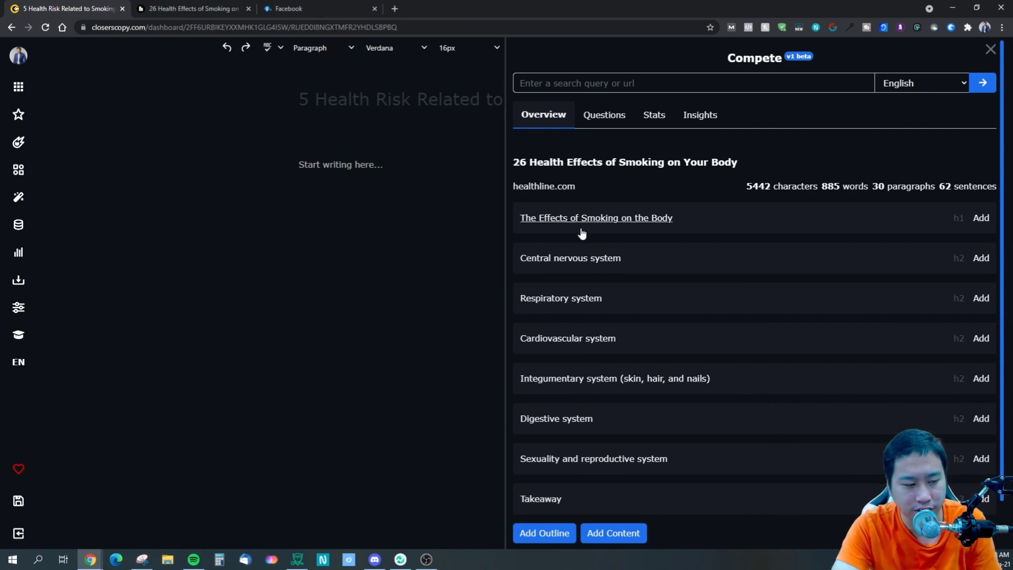
# - Check the article's Questions and Stats in Compete and list its keywords under Insights
pyautogui.click(604, 118)
pyautogui.click(654, 117)
pyautogui.click(698, 125)
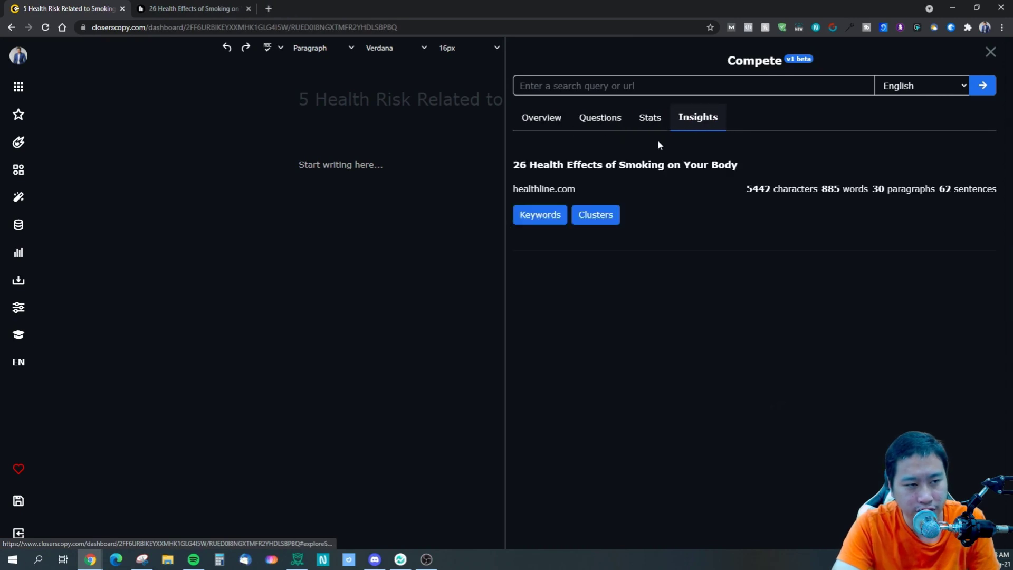
pyautogui.click(541, 216)
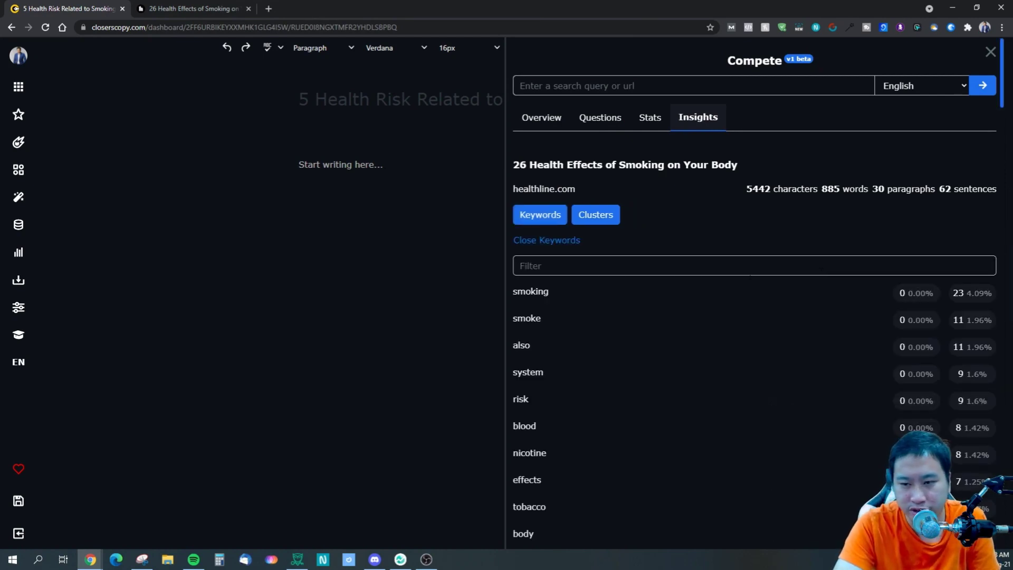
# - Look through the article's keyword list, including the terms "smoking" and "also"
pyautogui.scroll(-3, 637, 372)
pyautogui.scroll(1, 633, 366)
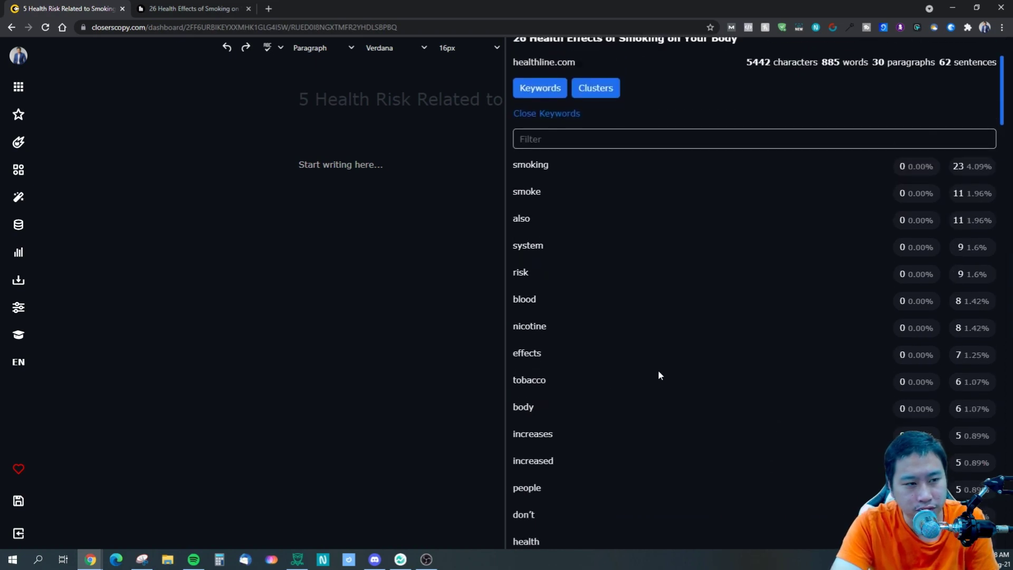
pyautogui.moveTo(538, 187); pyautogui.dragTo(512, 187)
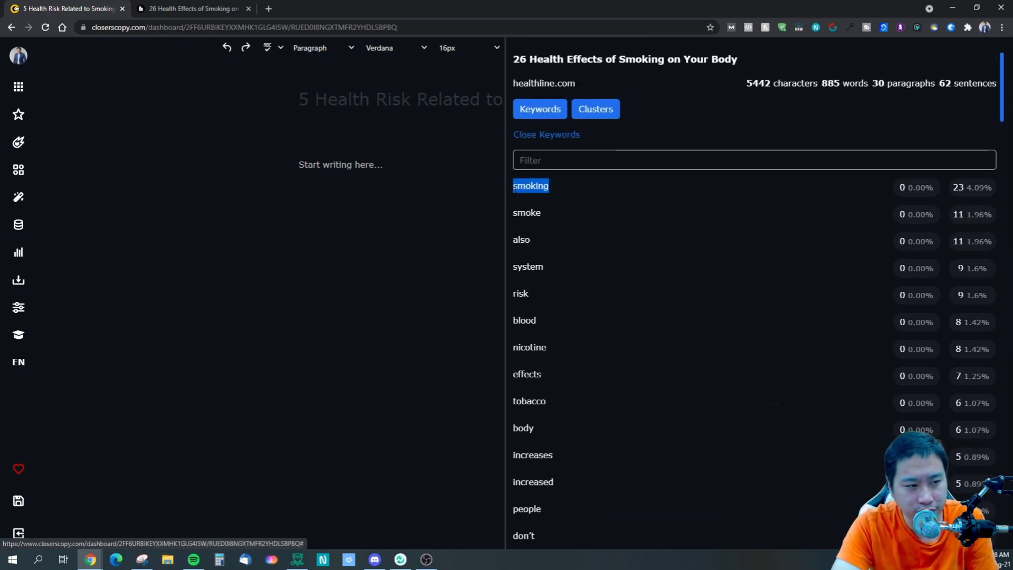
pyautogui.click(569, 227)
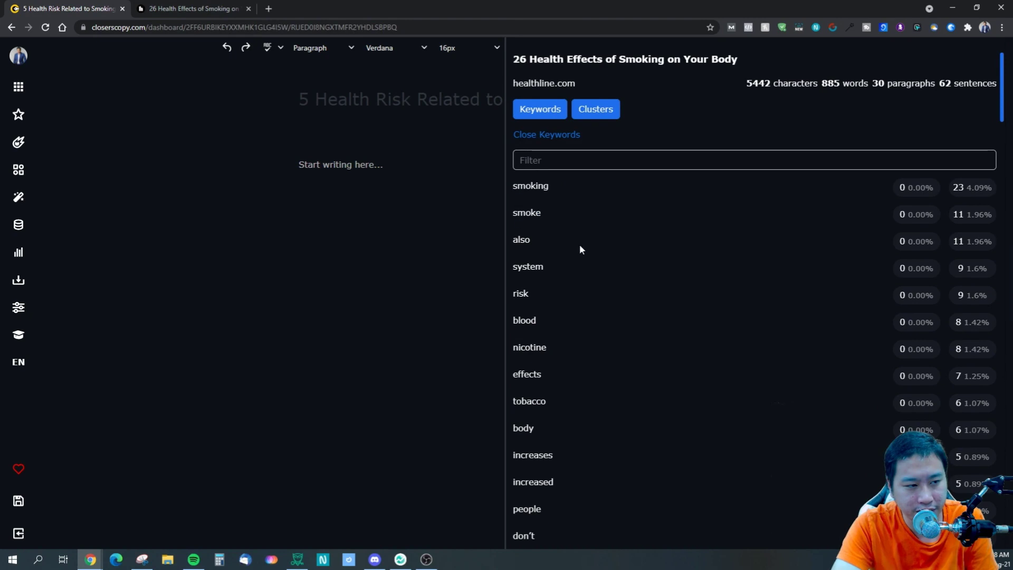
pyautogui.moveTo(520, 248); pyautogui.dragTo(509, 250)
pyautogui.click(655, 322)
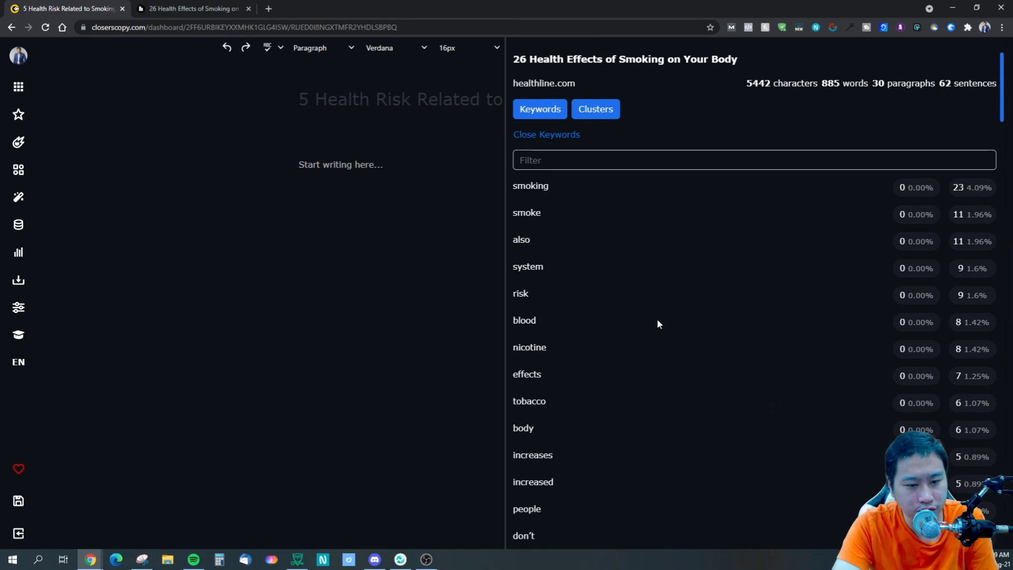
pyautogui.scroll(-7, 657, 320)
pyautogui.scroll(-10, 650, 315)
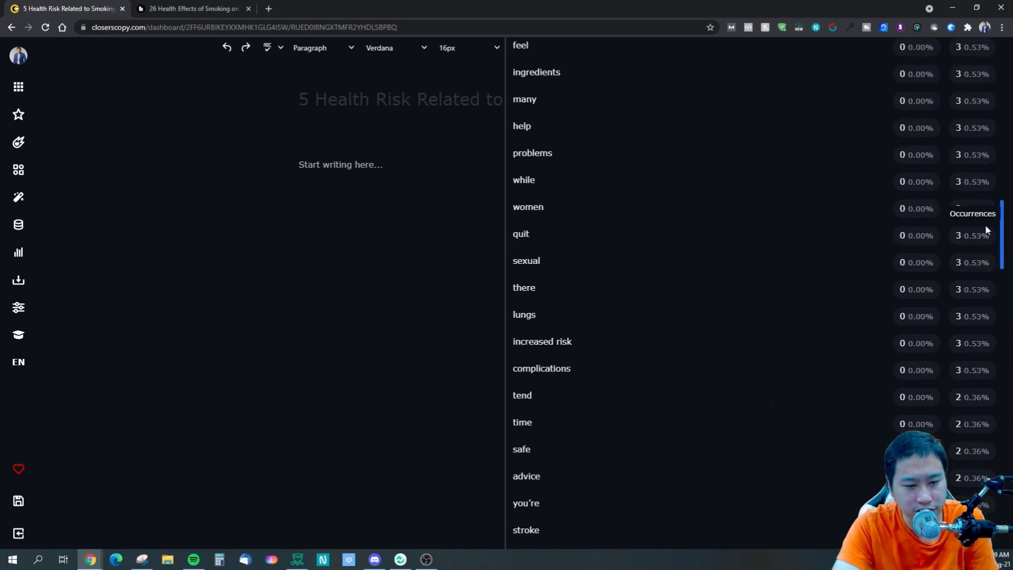
# - Compare the Your Coverage and Occurrences values for the keyword "smoking" with those of the other keywords
pyautogui.moveTo(1001, 230)
pyautogui.mouseDown()
pyautogui.moveTo(1001, 517)
pyautogui.moveTo(1002, 158)
pyautogui.moveTo(1001, 517)
pyautogui.moveTo(964, 148)
pyautogui.moveTo(972, 77)
pyautogui.mouseUp()
pyautogui.scroll(2, 739, 274)
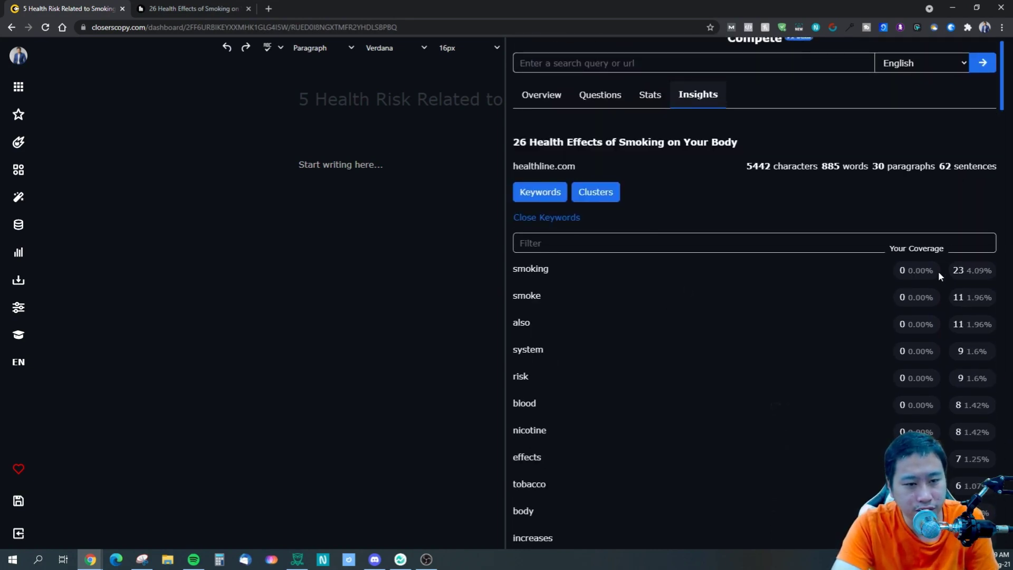
pyautogui.moveTo(953, 270); pyautogui.dragTo(995, 274)
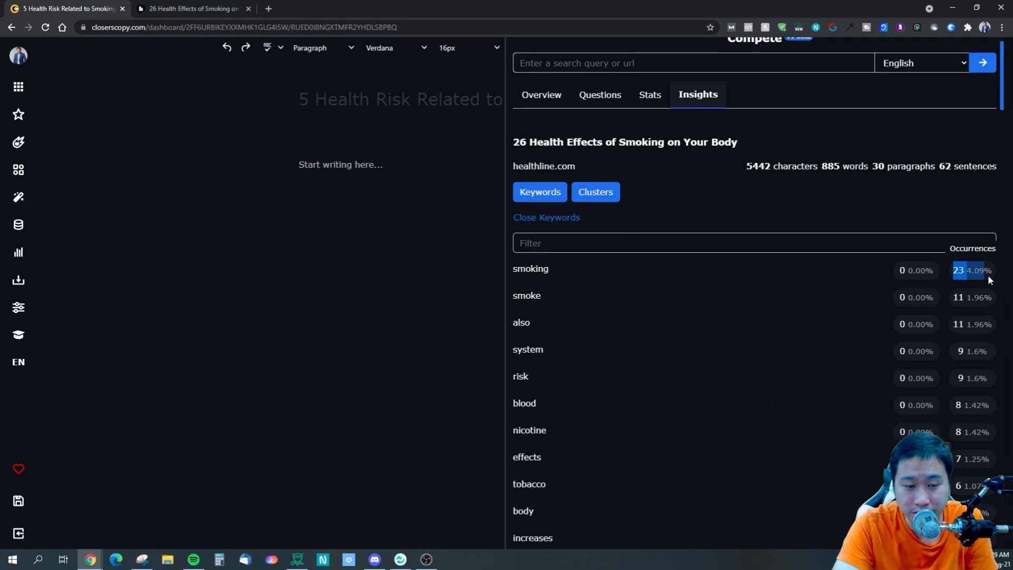
pyautogui.click(435, 243)
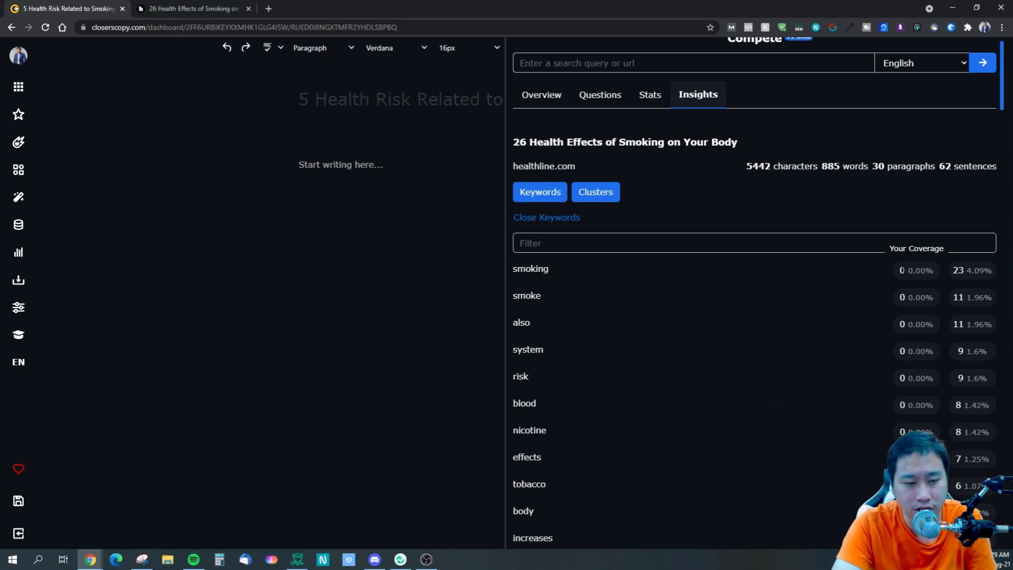
pyautogui.moveTo(916, 274); pyautogui.dragTo(932, 312)
pyautogui.click(887, 327)
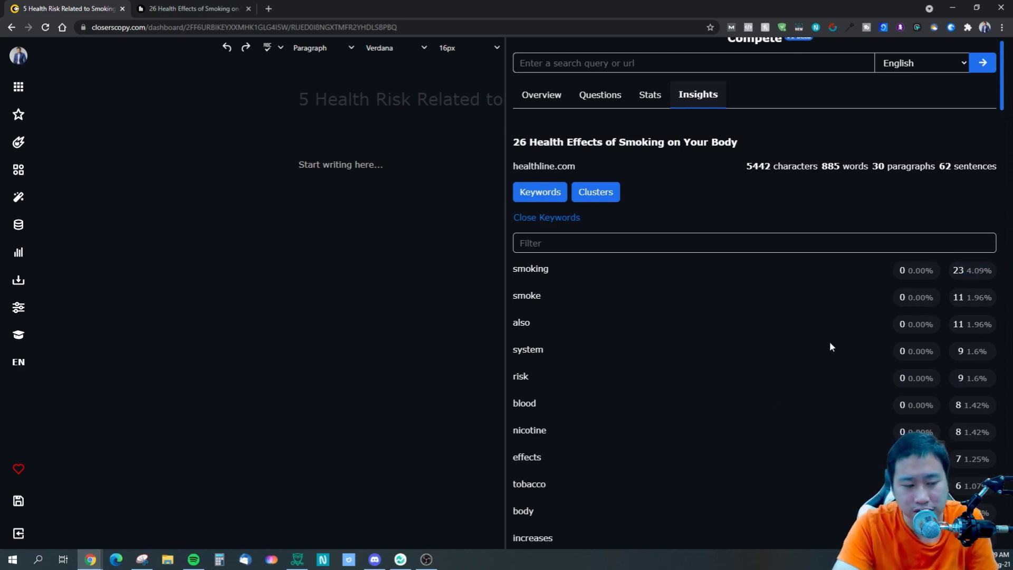
# - Generate the article's keyword clusters in Insights and close the keyword list
pyautogui.click(599, 199)
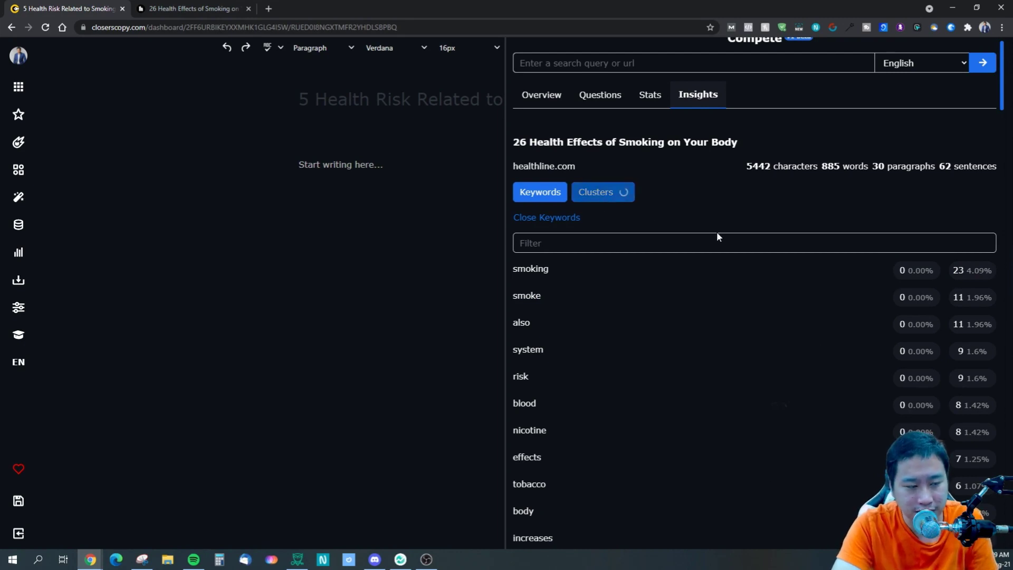
pyautogui.click(545, 221)
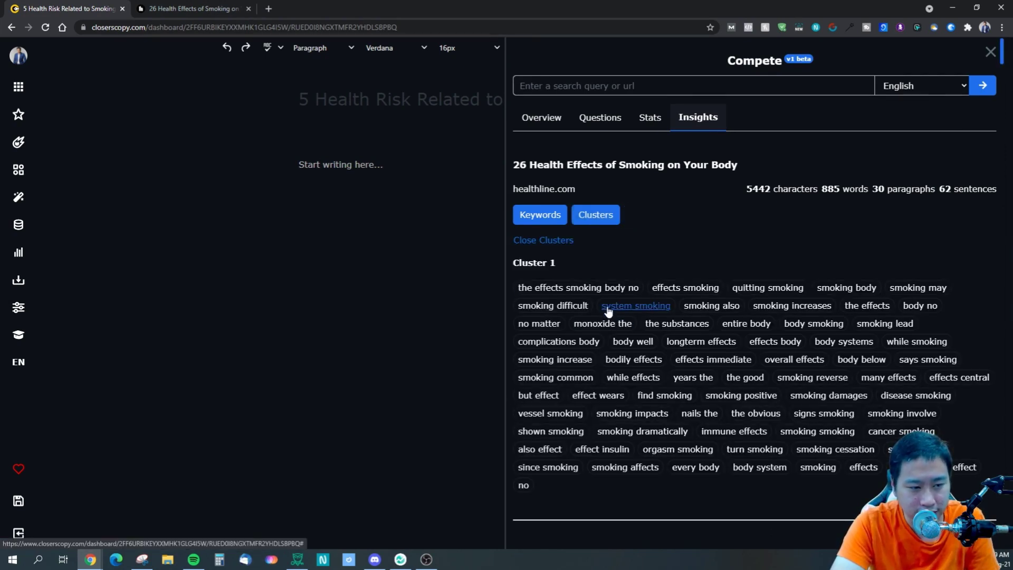
# - Look through the healthline article's keyword clusters, from Cluster 1 on, and close the cluster list
pyautogui.scroll(-2, 608, 311)
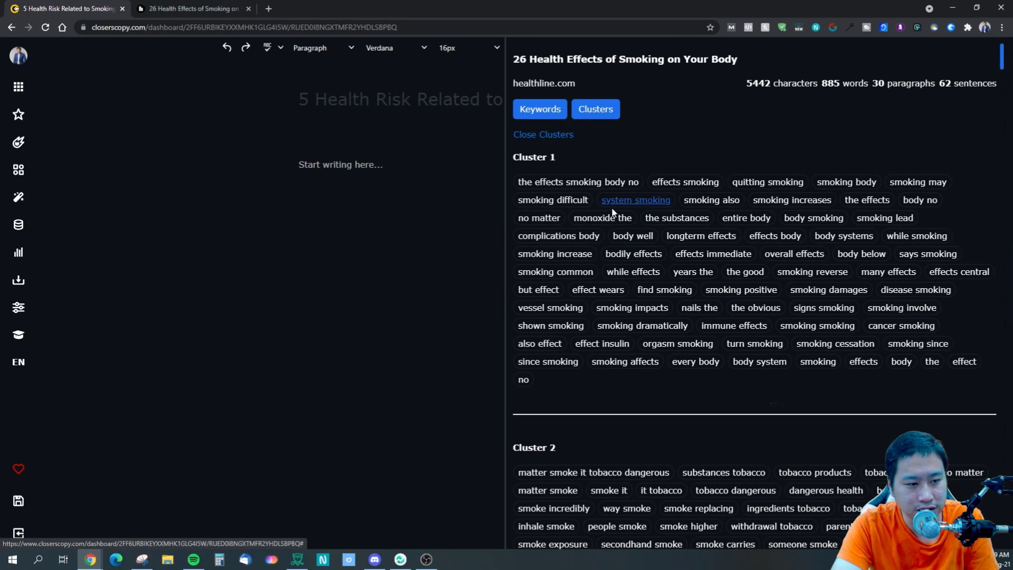
pyautogui.scroll(-3, 746, 219)
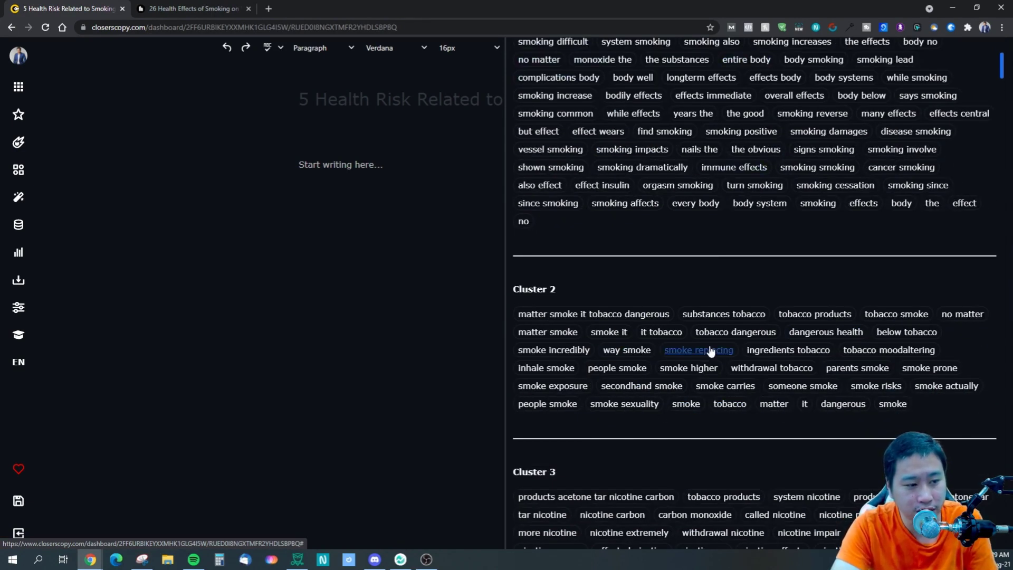
pyautogui.scroll(-3, 728, 325)
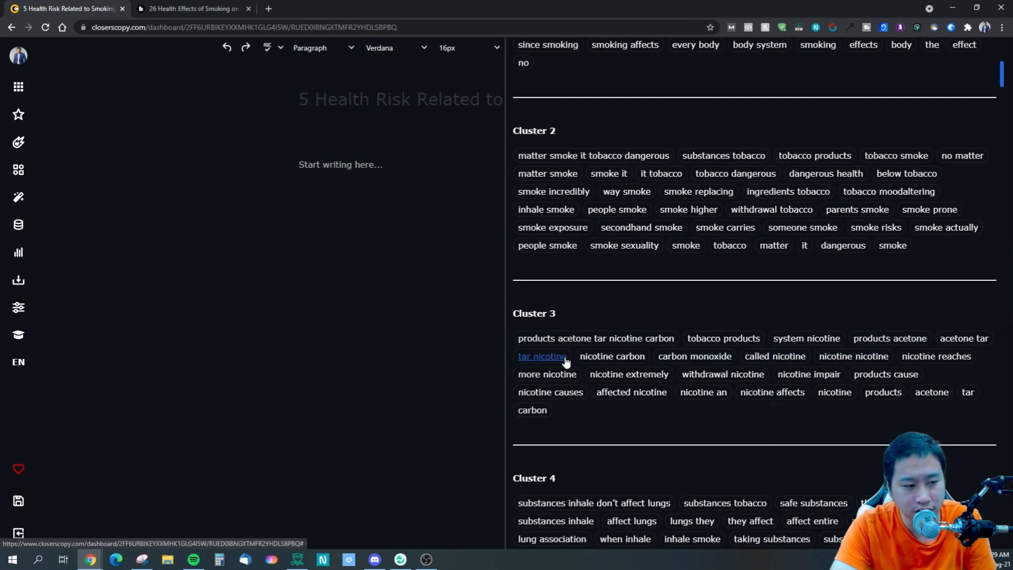
pyautogui.scroll(-3, 633, 393)
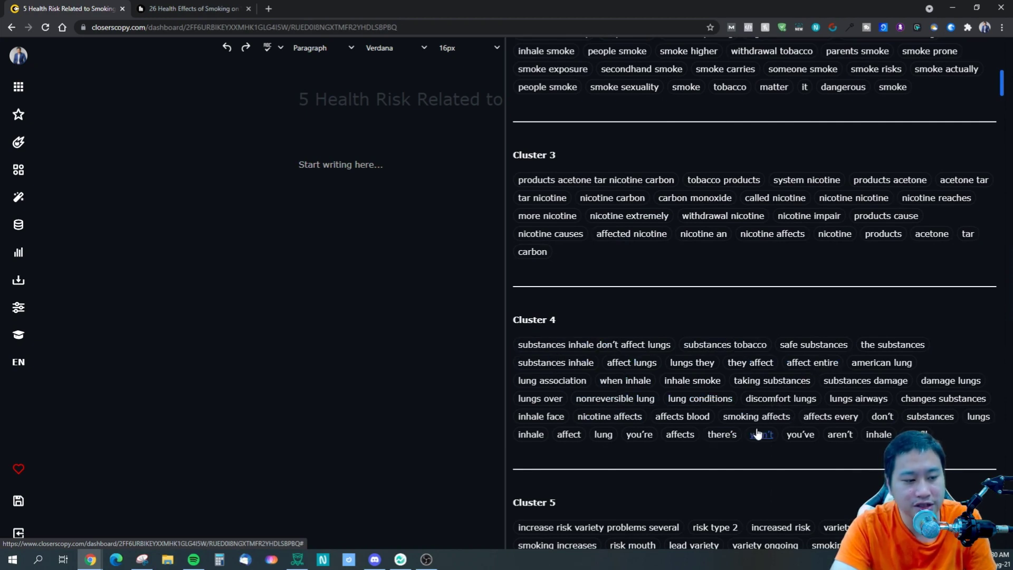
pyautogui.scroll(10, 691, 430)
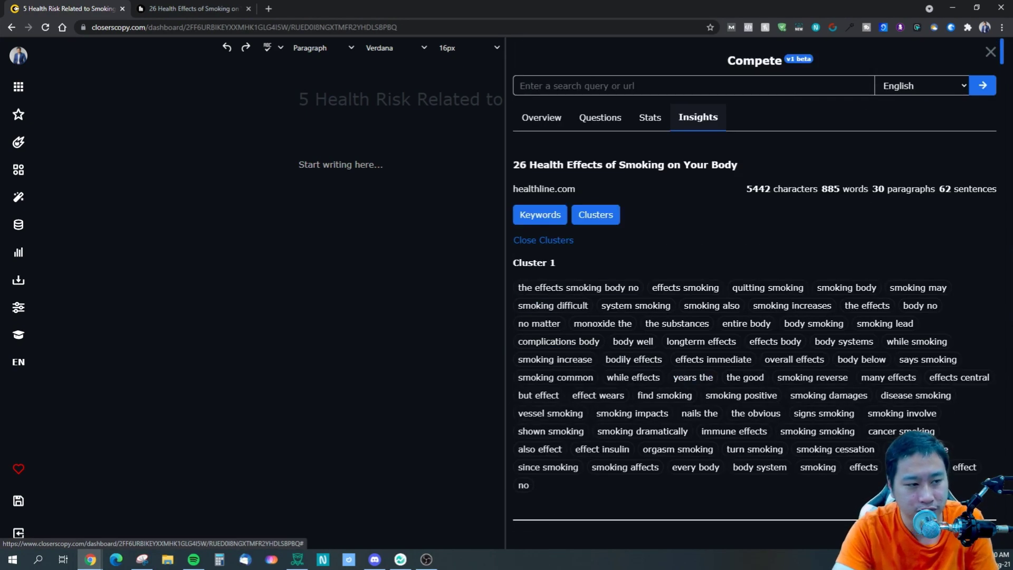
pyautogui.click(526, 241)
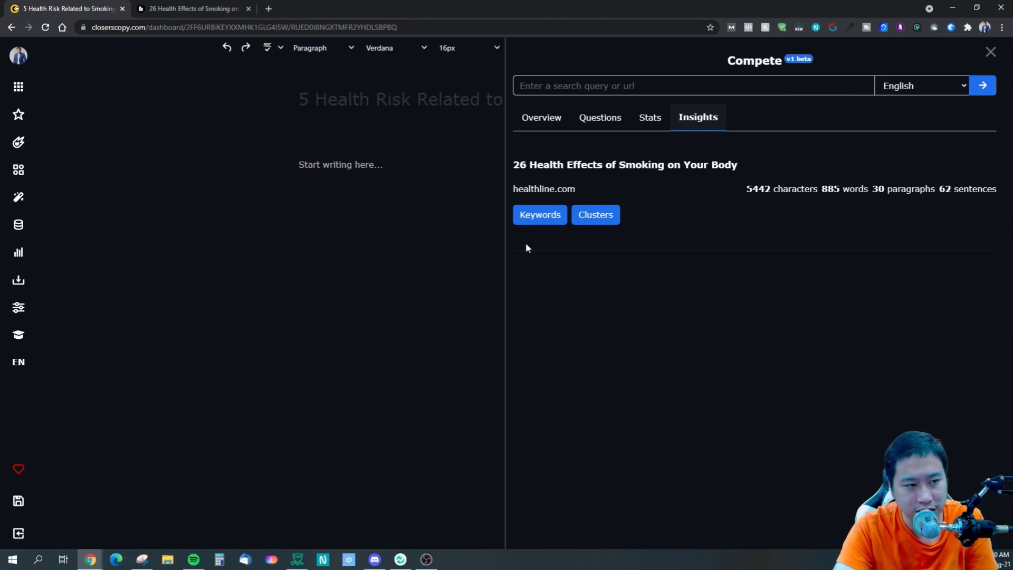
# - Check which languages the Compete search offers, keeping English selected
pyautogui.click(894, 92)
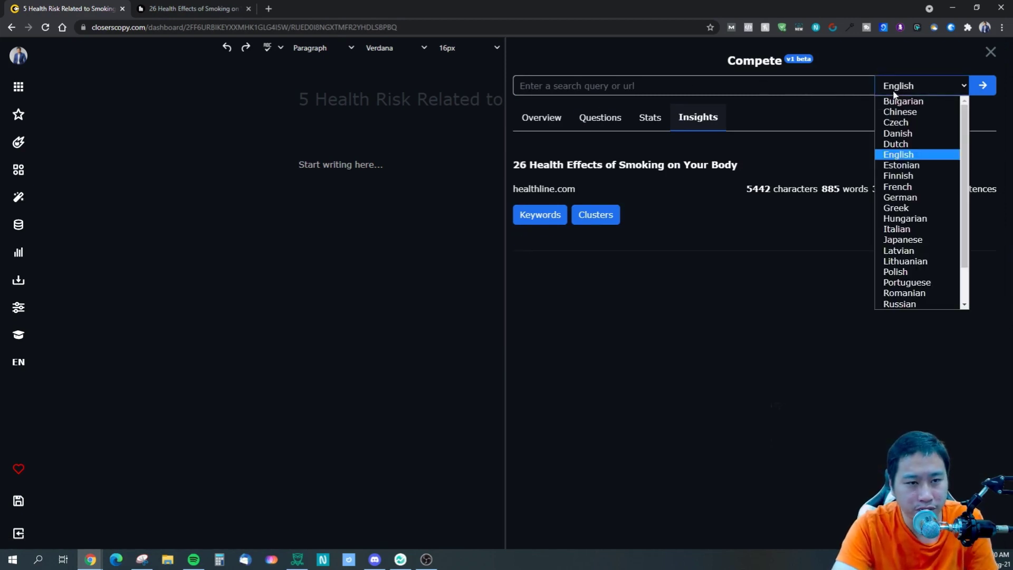
pyautogui.scroll(-1, 924, 216)
pyautogui.scroll(1, 900, 220)
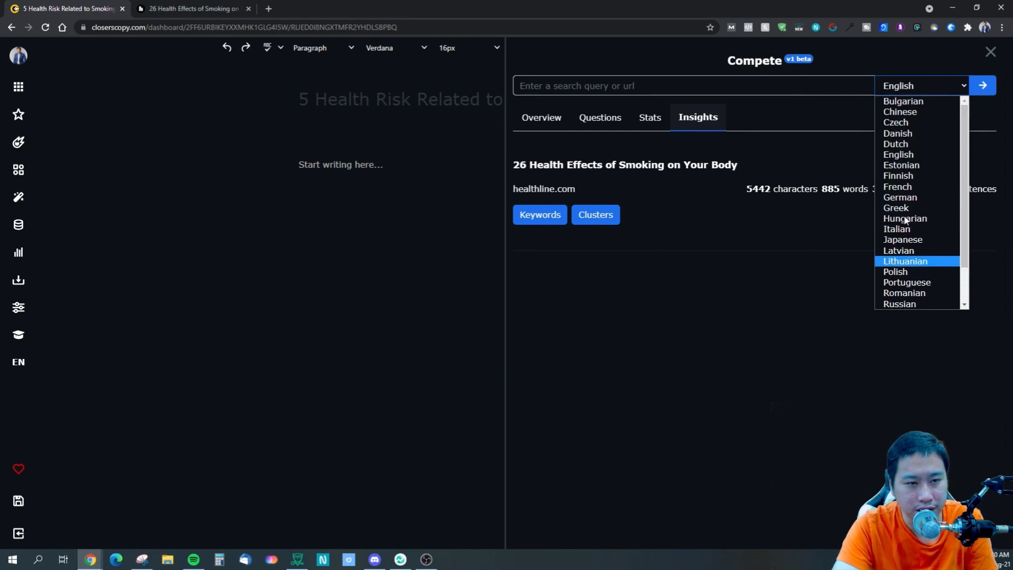
pyautogui.click(617, 188)
# - Run a Compete search in English for the query "harmful effects of smoking"
pyautogui.click(615, 85)
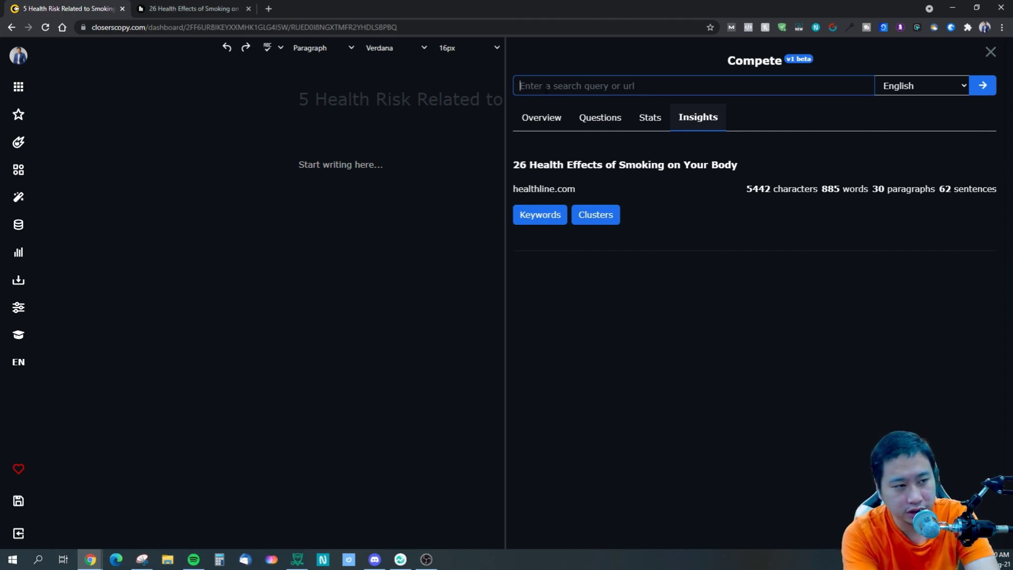
pyautogui.write('harmful effects of smoking')
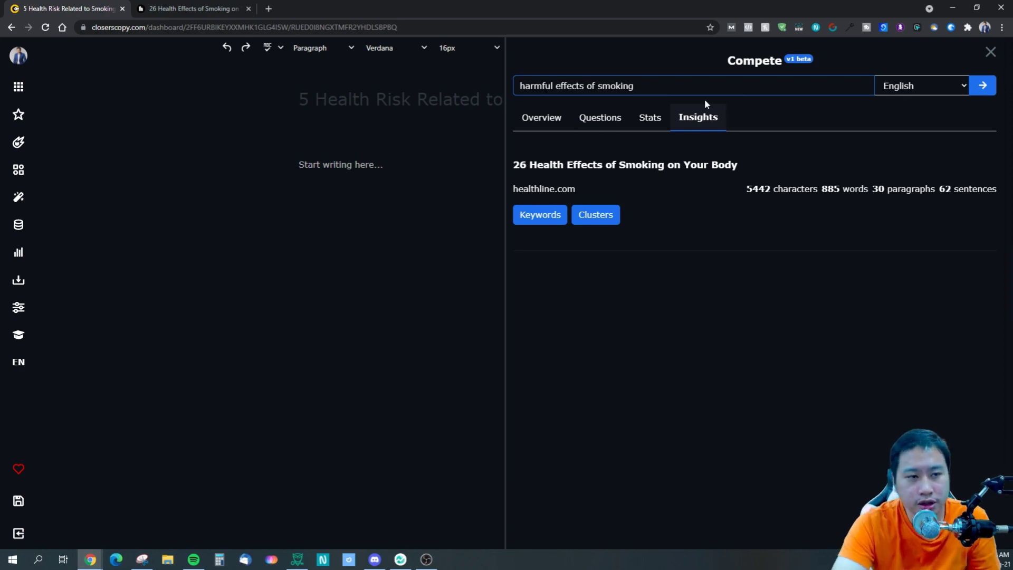
pyautogui.click(980, 89)
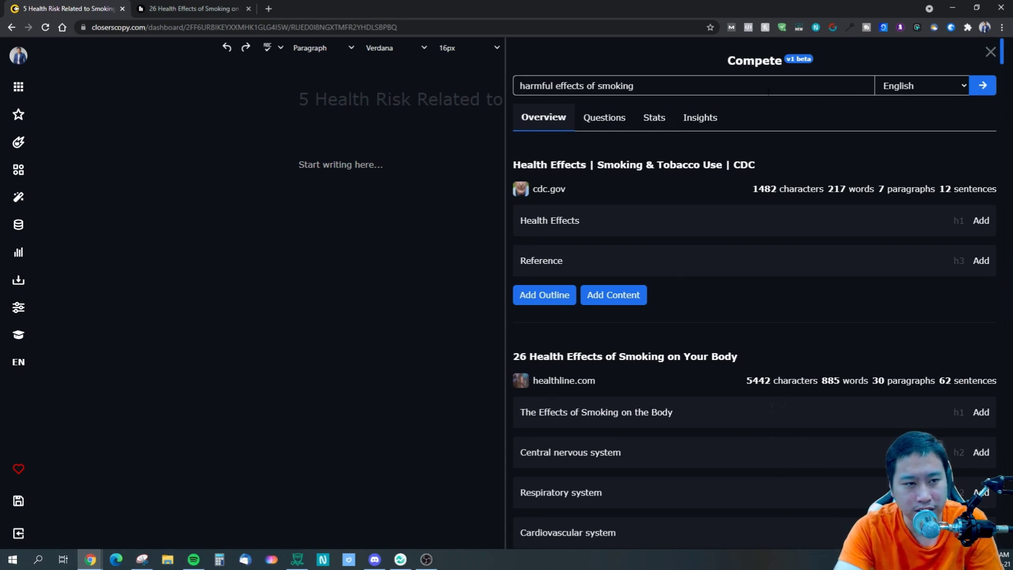
pyautogui.moveTo(525, 85); pyautogui.dragTo(634, 86)
pyautogui.click(860, 143)
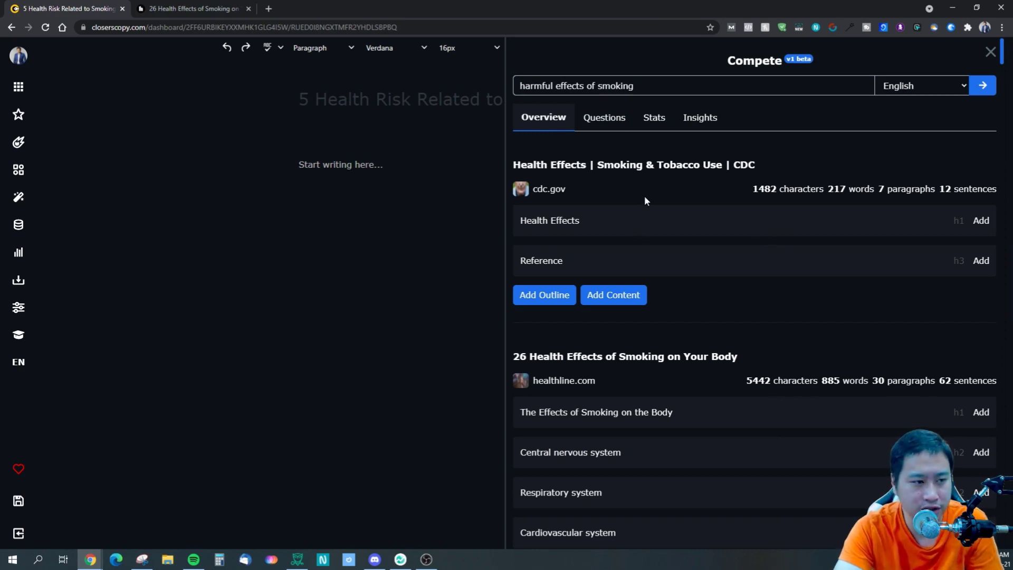
# - Look through the heading outlines of the competing pages in the Compete overview, from the first cdc.gov entry to hopkinsmedicine.org
pyautogui.scroll(-9, 737, 197)
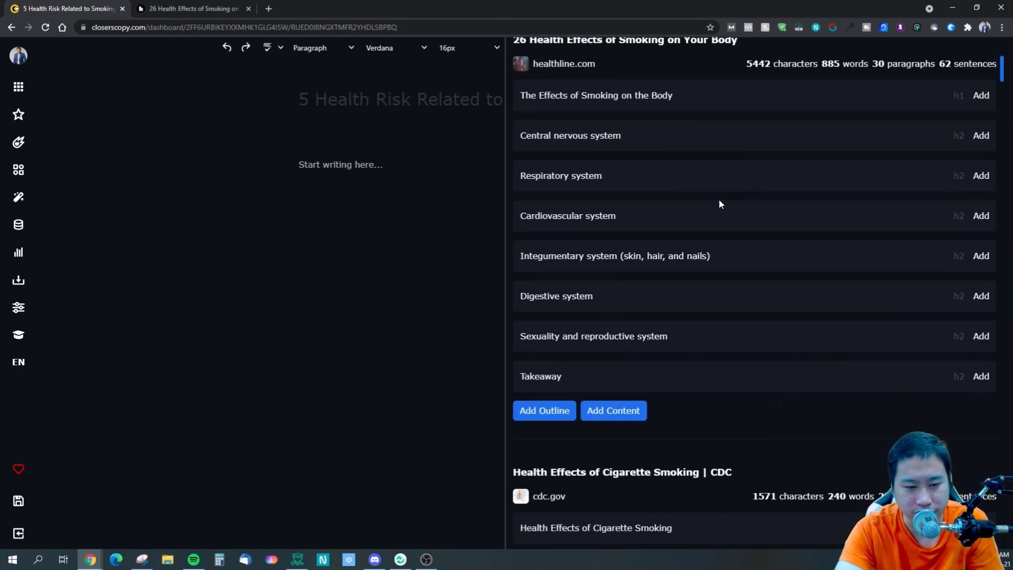
pyautogui.scroll(-5, 681, 222)
pyautogui.scroll(12, 665, 240)
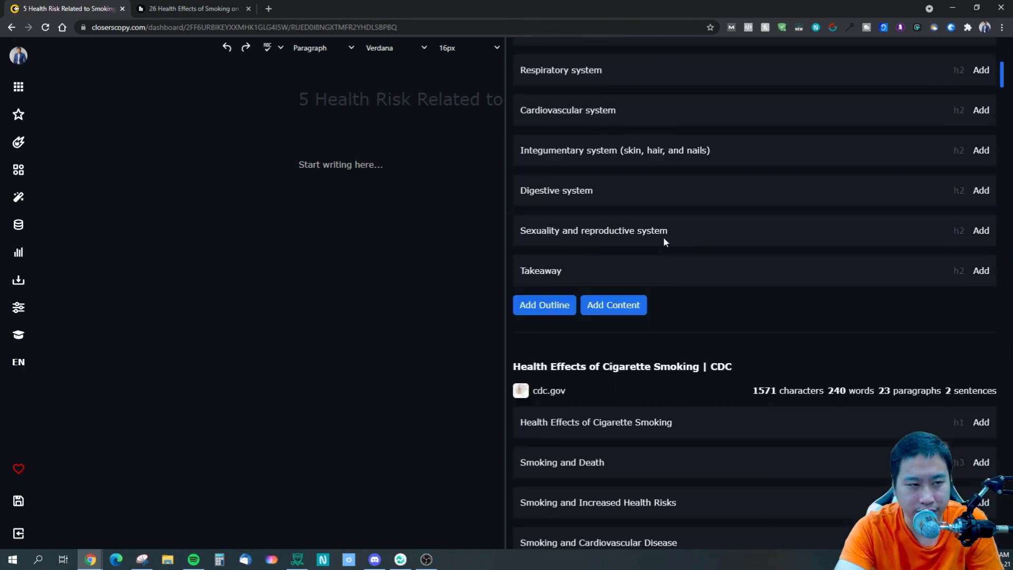
pyautogui.scroll(2, 664, 238)
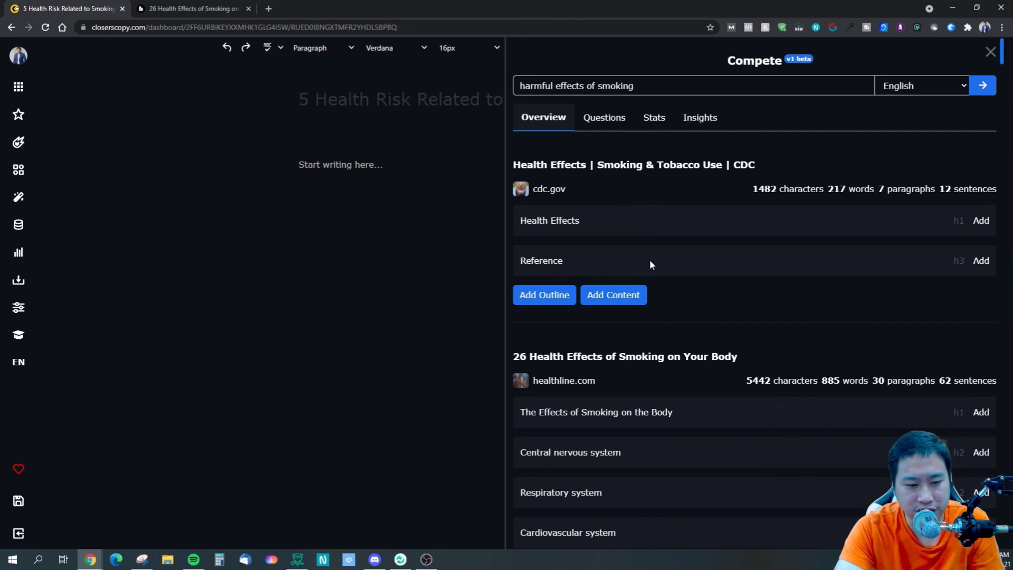
pyautogui.scroll(-11, 650, 264)
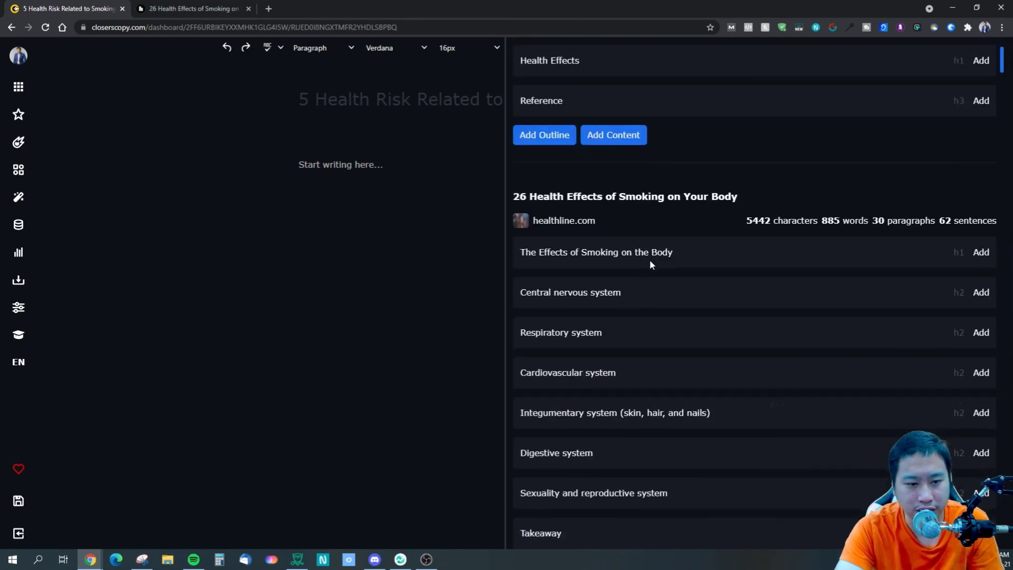
pyautogui.scroll(-10, 651, 262)
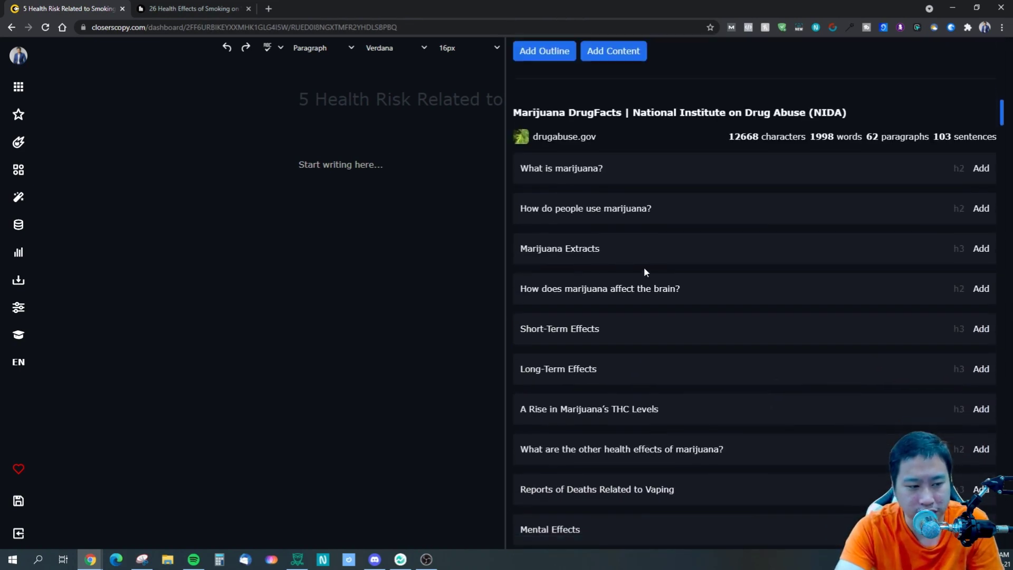
pyautogui.scroll(-12, 667, 271)
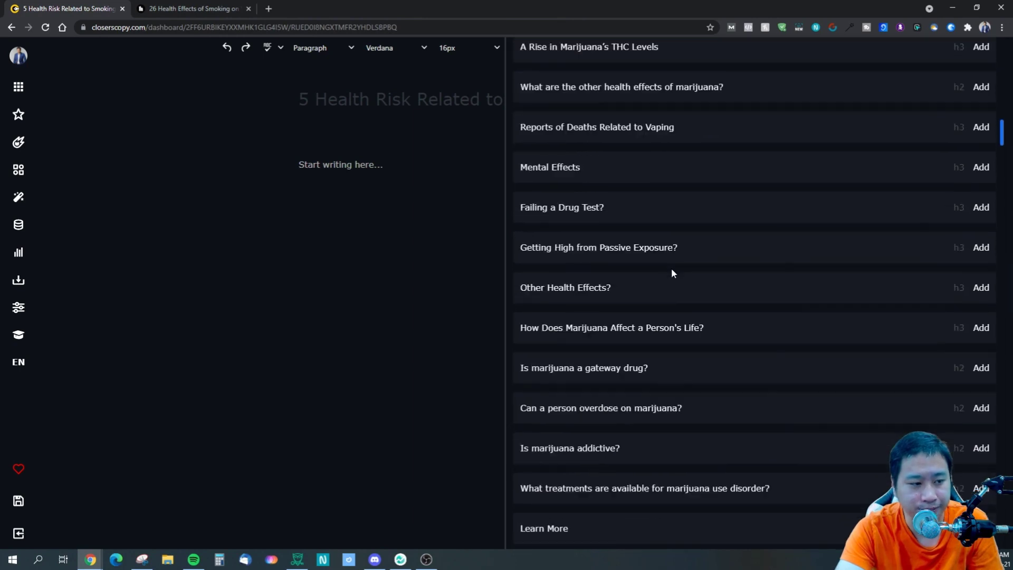
pyautogui.scroll(-20, 672, 270)
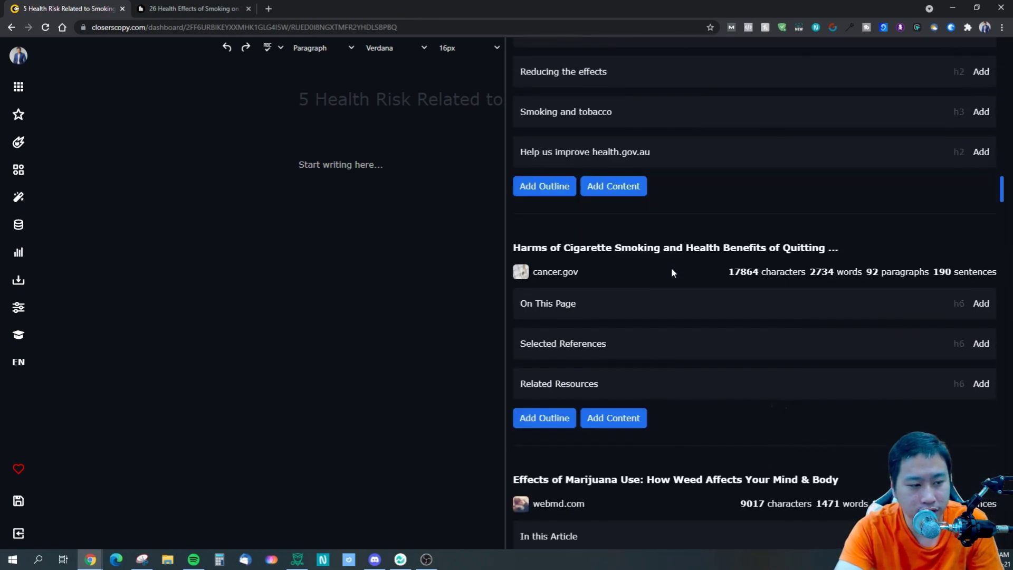
pyautogui.scroll(-11, 671, 267)
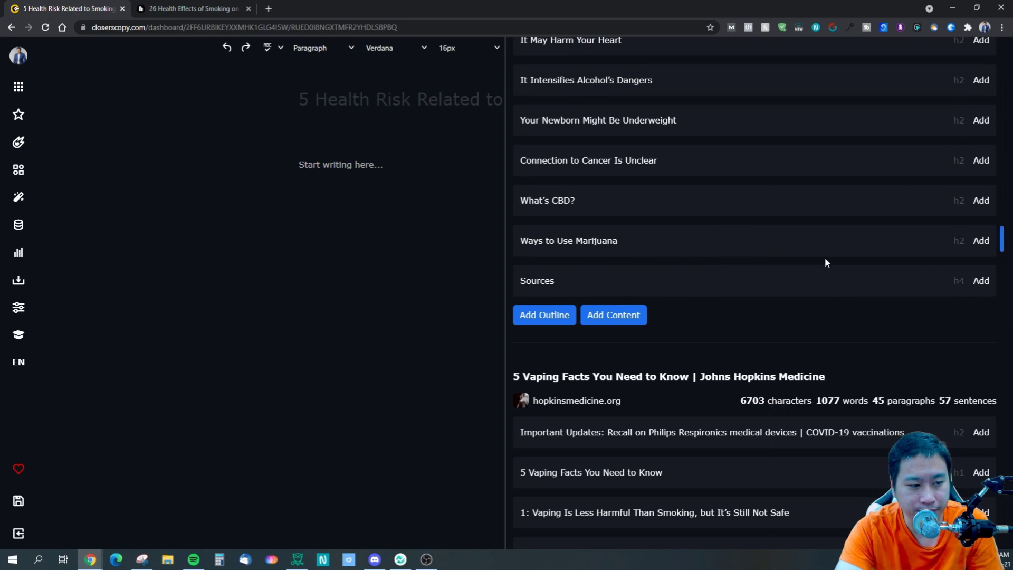
# - Search Google for "harmful effects of smoking" in the healthline article's browser tab and look through the ranking pages
pyautogui.click(217, 7)
pyautogui.click(196, 29)
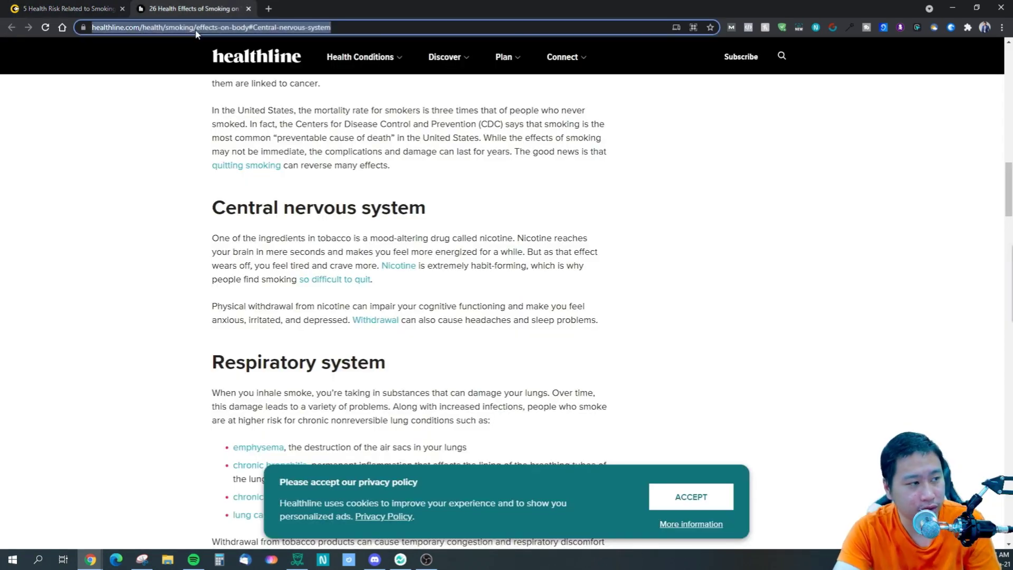
pyautogui.write('harmful effec')
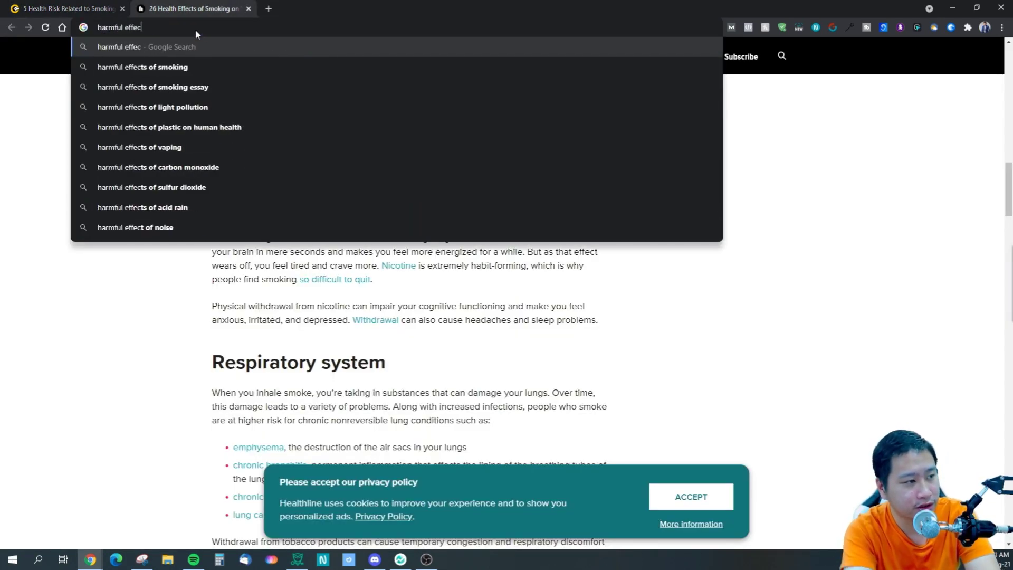
pyautogui.press('Down')
pyautogui.press('Return')
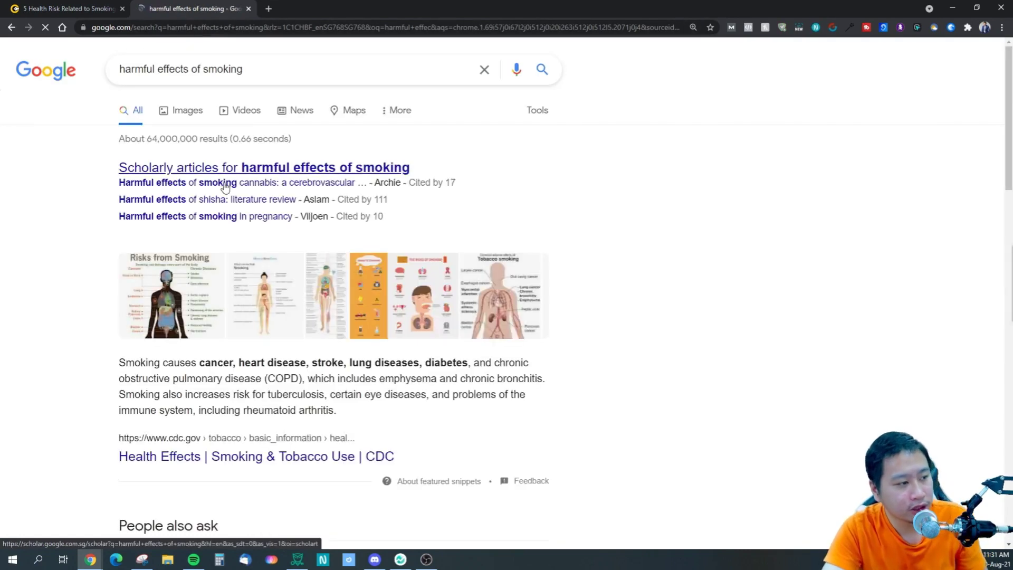
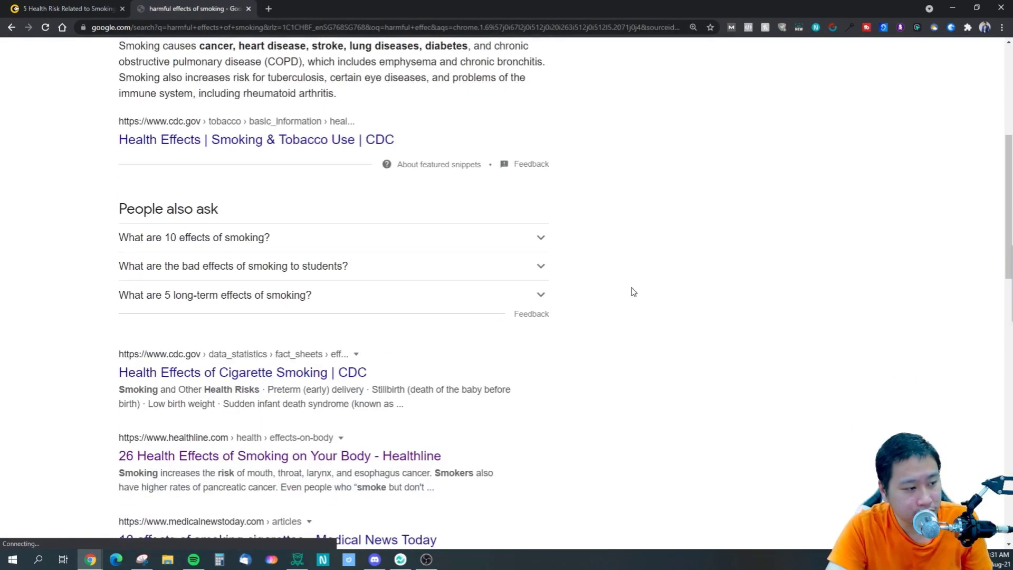
pyautogui.scroll(-3, 633, 292)
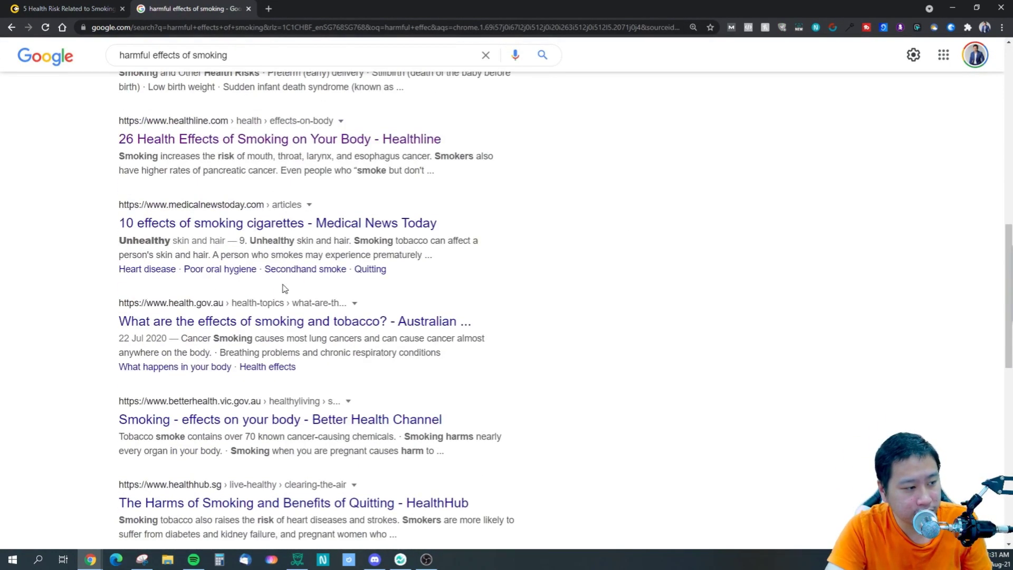
# - Return to Compete and compare its listed pages with the Google results, from the first entry down to medicalnewstoday.com
pyautogui.click(56, 6)
pyautogui.scroll(20, 616, 355)
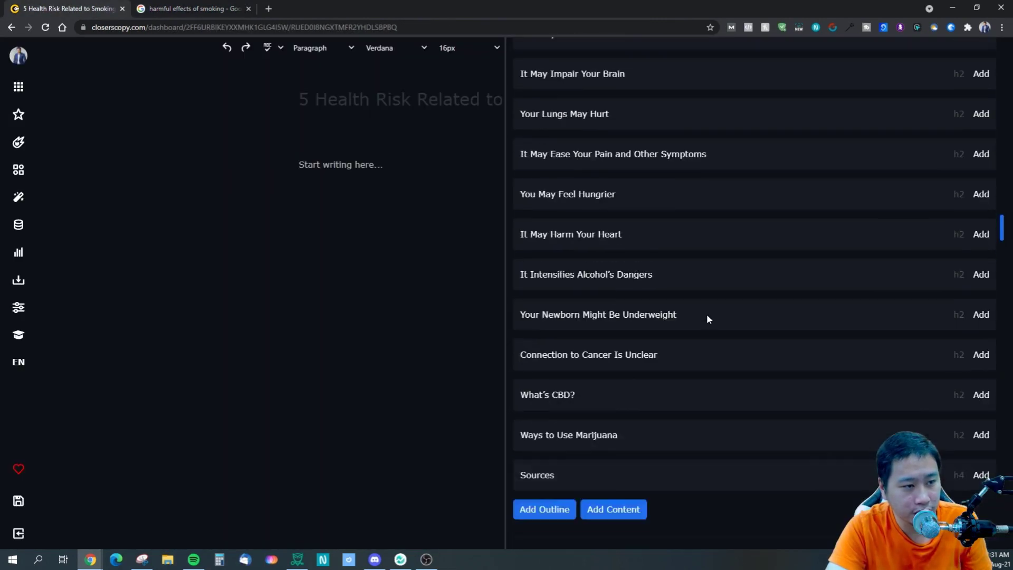
pyautogui.scroll(20, 615, 352)
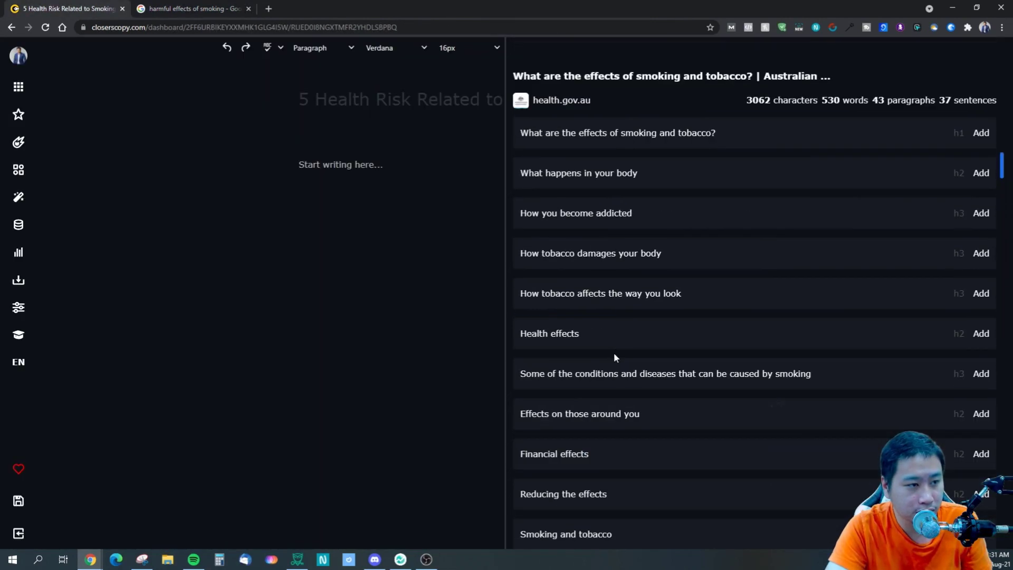
pyautogui.scroll(20, 615, 357)
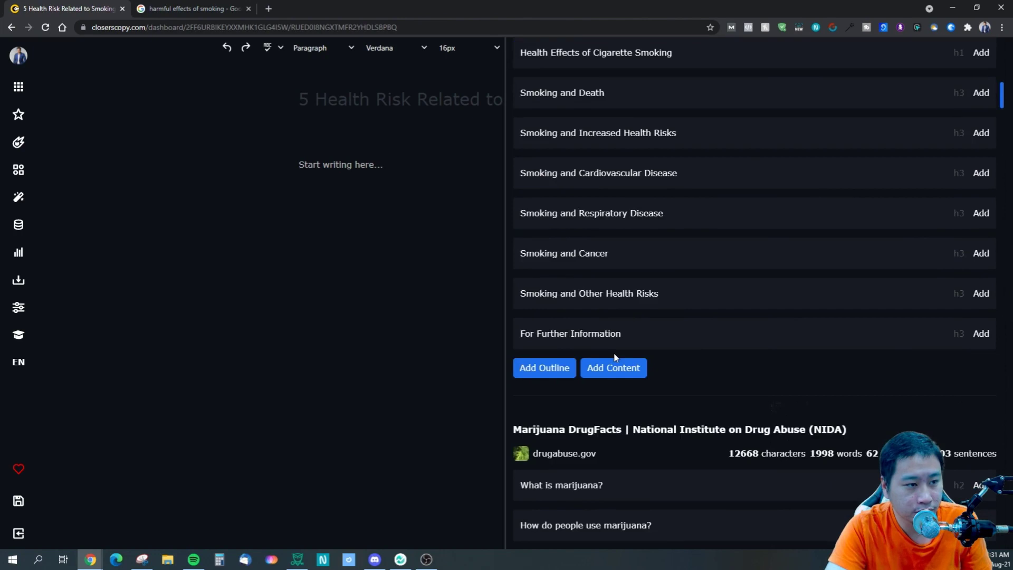
pyautogui.scroll(1, 612, 355)
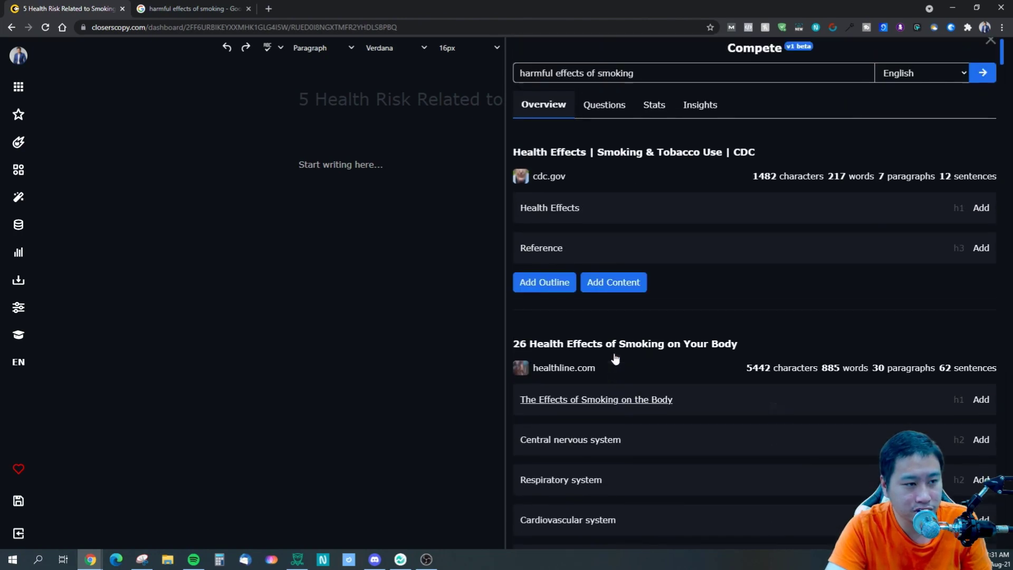
pyautogui.scroll(-15, 613, 356)
pyautogui.scroll(-10, 607, 356)
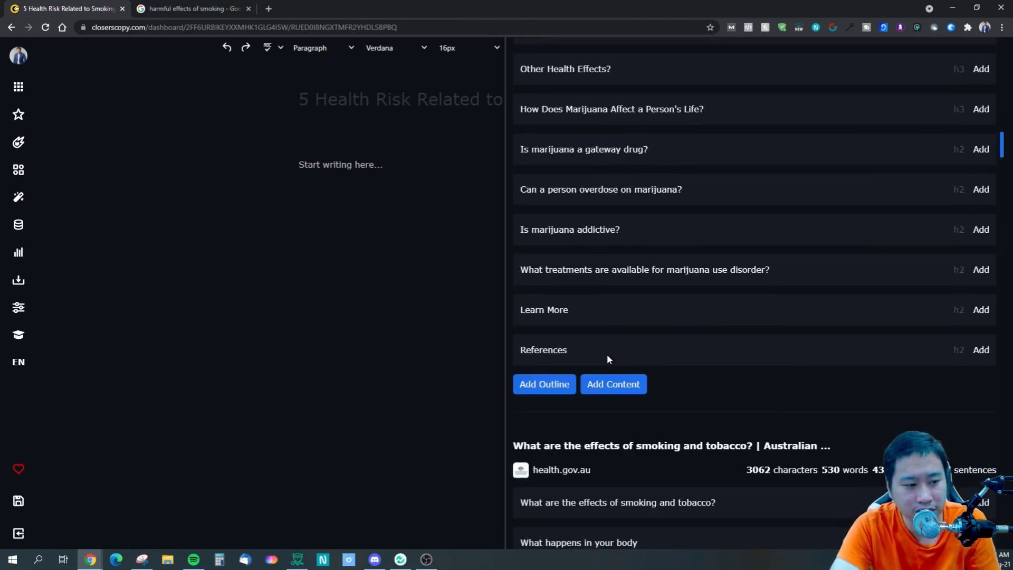
pyautogui.scroll(-6, 605, 360)
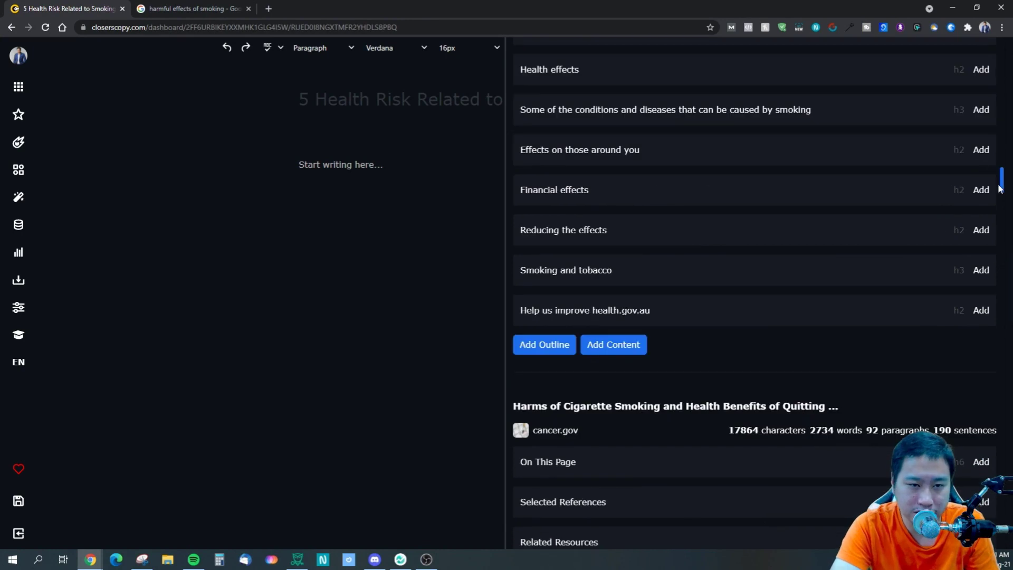
pyautogui.moveTo(1001, 177); pyautogui.dragTo(995, 274)
pyautogui.scroll(7, 995, 270)
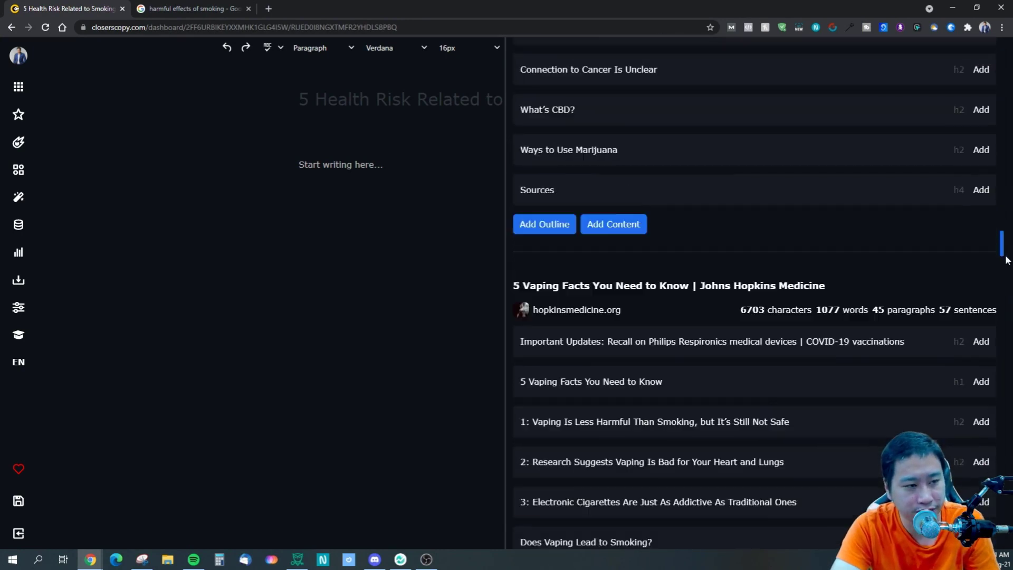
pyautogui.scroll(-10, 698, 324)
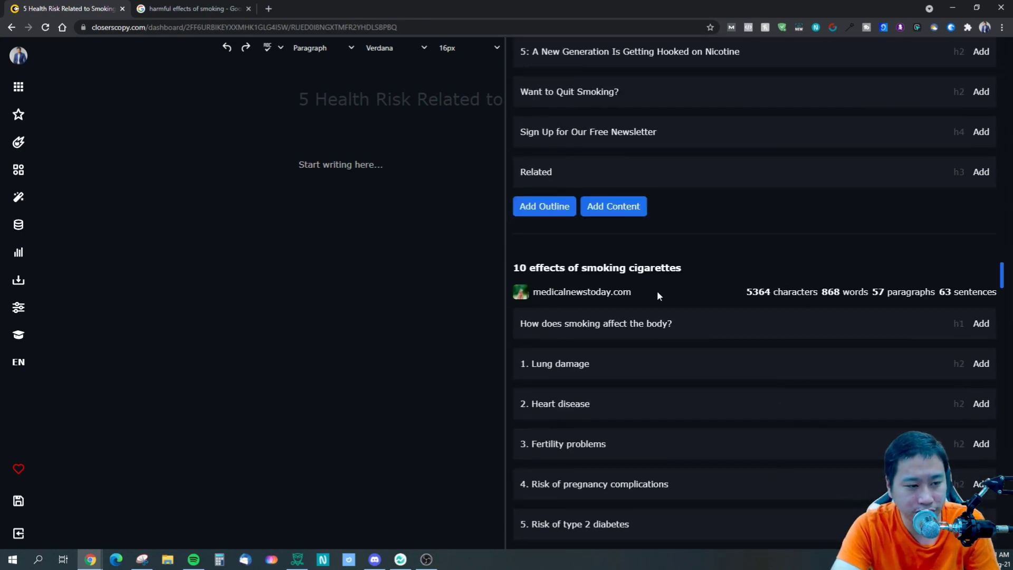
# - Check the medicalnewstoday.com entry "10 effects of smoking cigarettes" against the Google results and return to Compete
pyautogui.moveTo(532, 290); pyautogui.dragTo(647, 300)
pyautogui.hotkey('ctrl', 'Tab')
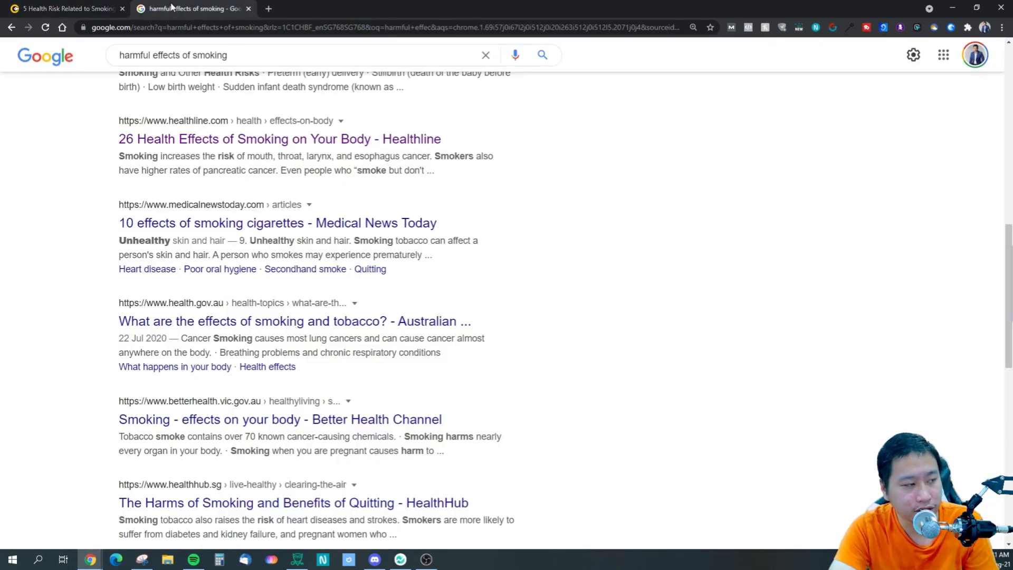
pyautogui.click(68, 8)
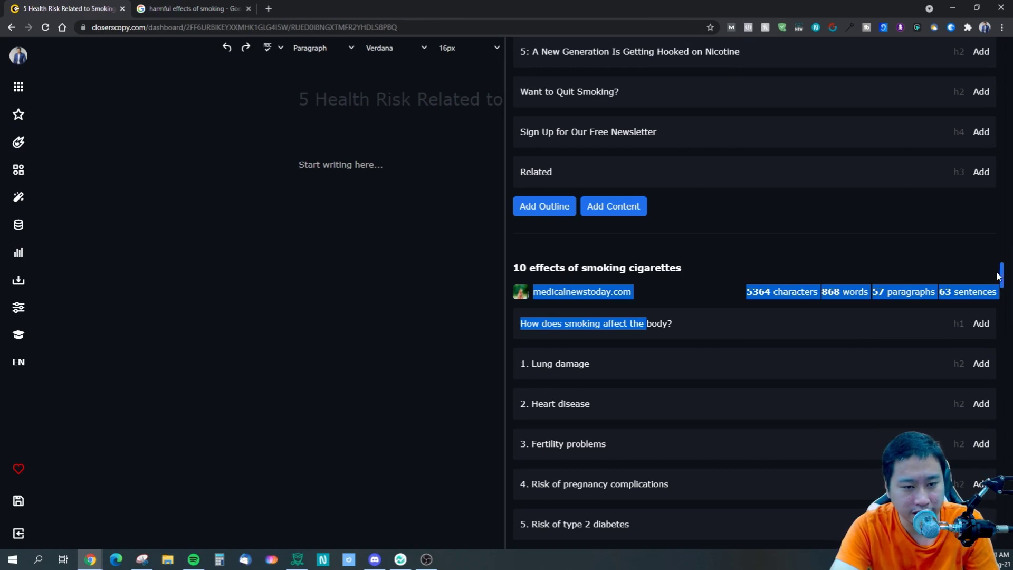
# - Compare the Compete entries below medicalnewstoday.com with the Google results, down to HealthHub's "The Harms of Smoking and Benefits of Quitting"
pyautogui.moveTo(998, 276); pyautogui.dragTo(990, 329)
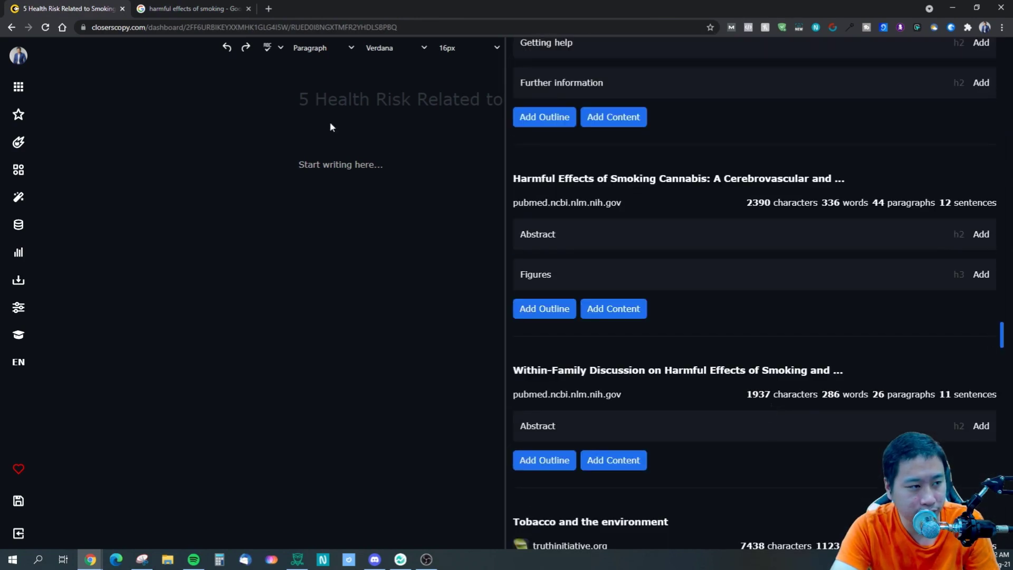
pyautogui.click(147, 7)
pyautogui.scroll(-2, 134, 385)
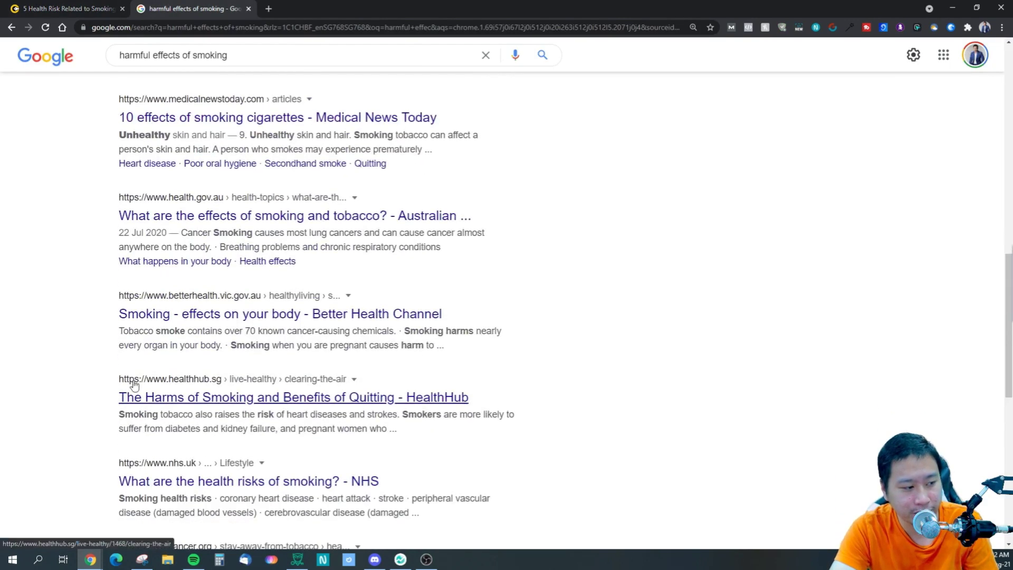
pyautogui.moveTo(91, 402); pyautogui.dragTo(482, 402)
pyautogui.click(459, 278)
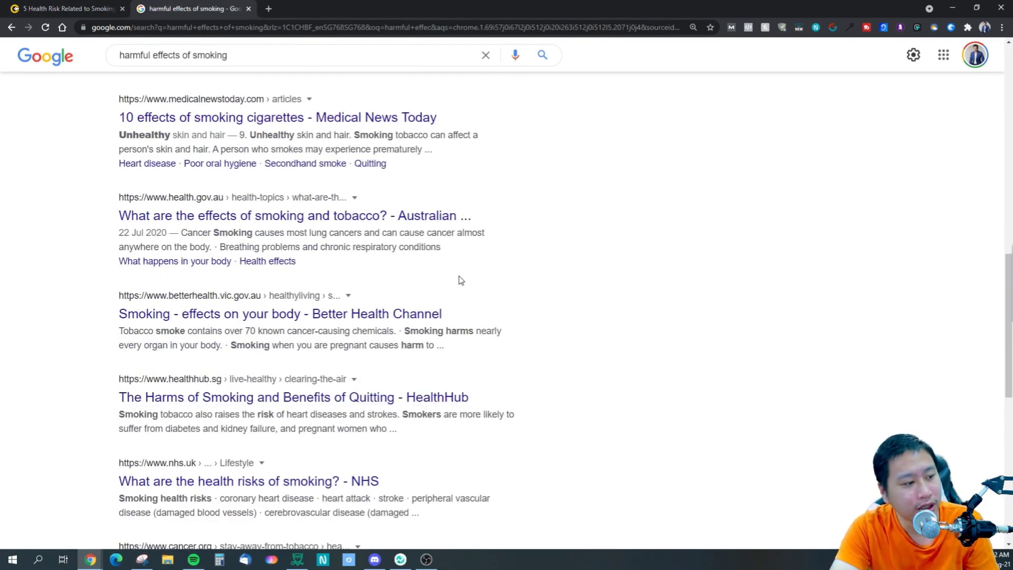
# - Return to Compete, look through the remaining entries, and check which languages the search offers
pyautogui.click(77, 6)
pyautogui.moveTo(996, 330); pyautogui.dragTo(1004, 479)
pyautogui.moveTo(1002, 369); pyautogui.dragTo(991, 48)
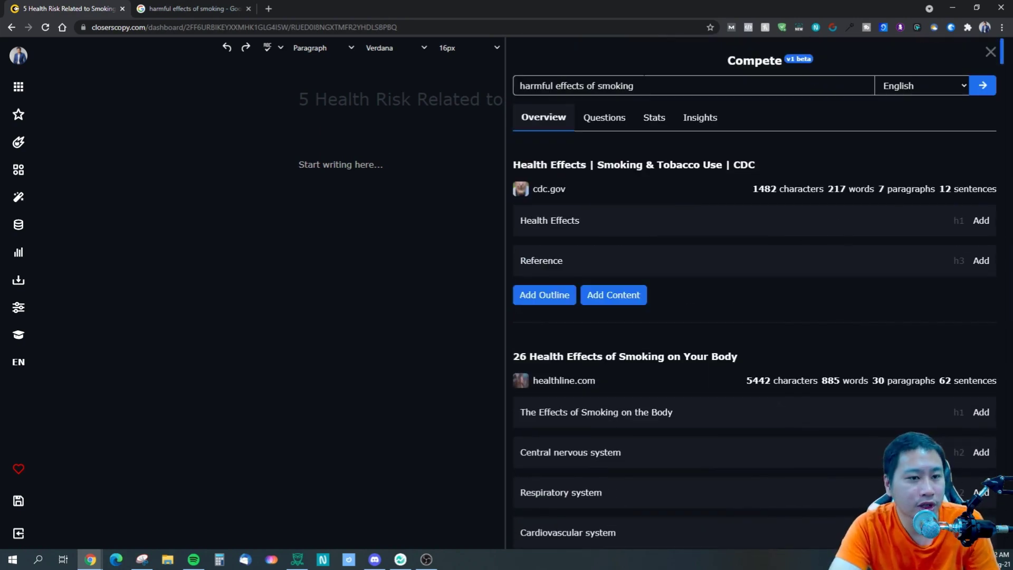
pyautogui.click(928, 86)
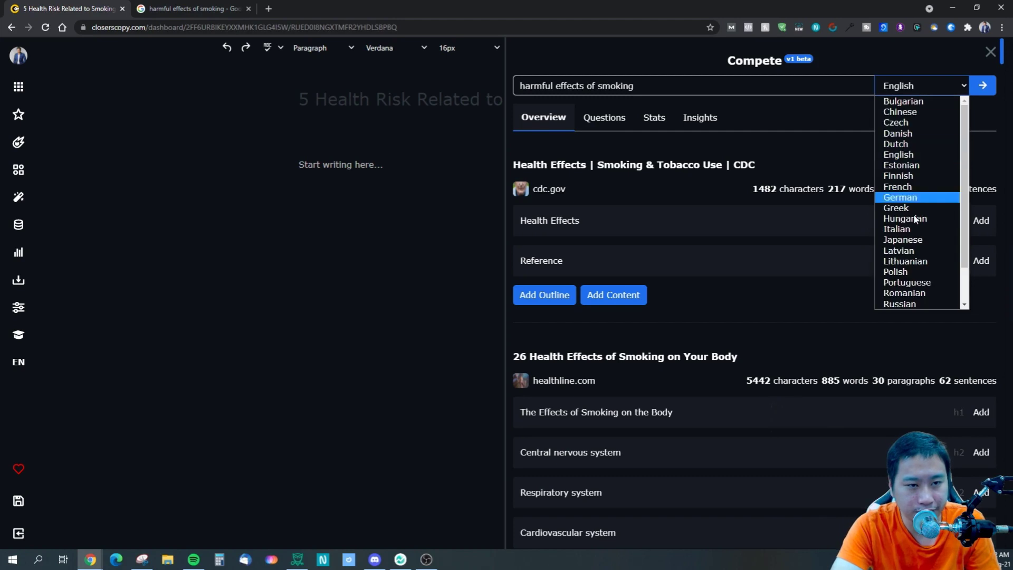
pyautogui.click(426, 175)
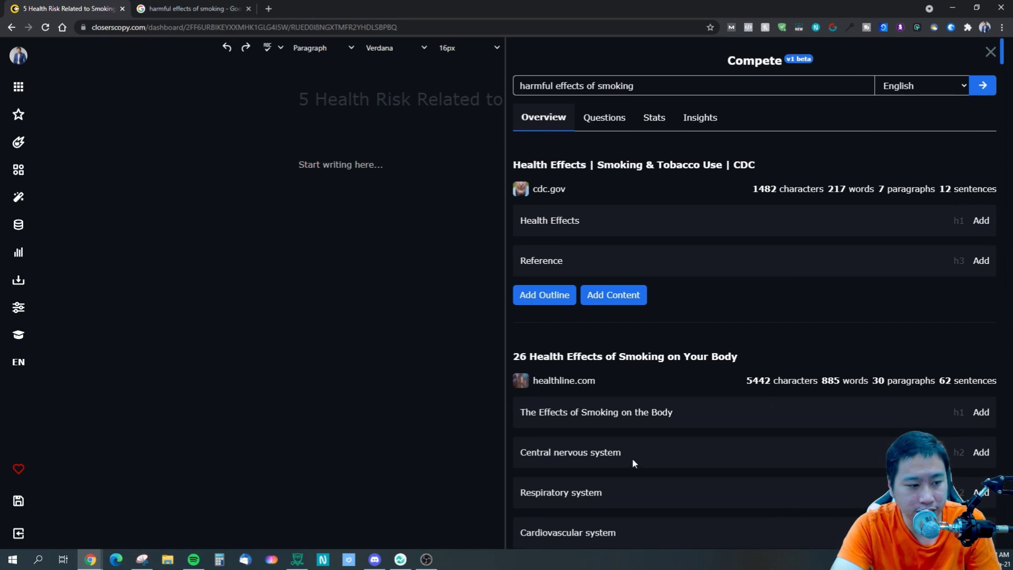
# - Insert the outline of healthline.com's "26 Health Effects of Smoking on Your Body" into the document and delete it again
pyautogui.scroll(-5, 634, 463)
pyautogui.click(533, 464)
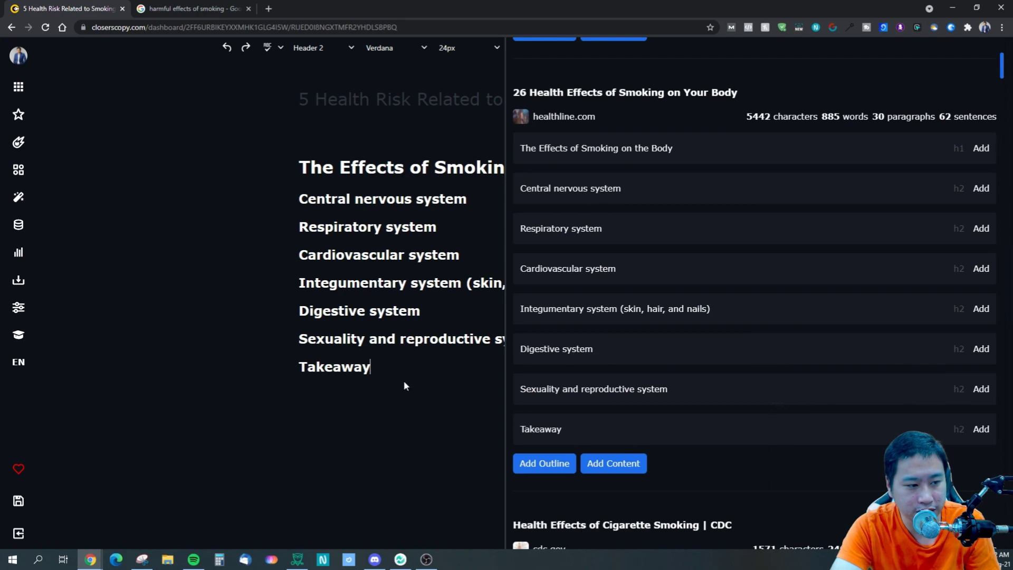
pyautogui.moveTo(372, 368); pyautogui.dragTo(280, 166)
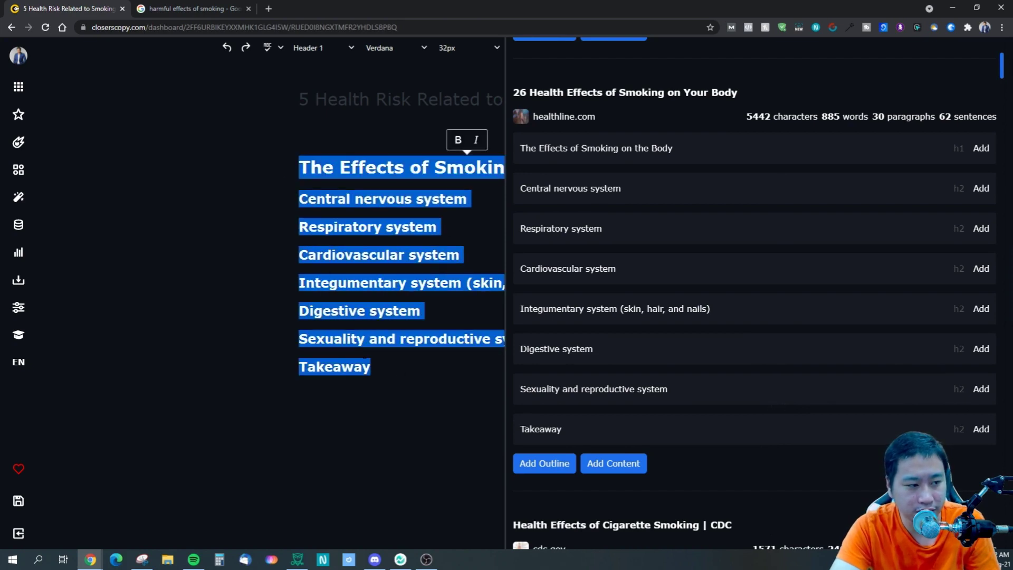
pyautogui.press('BackSpace')
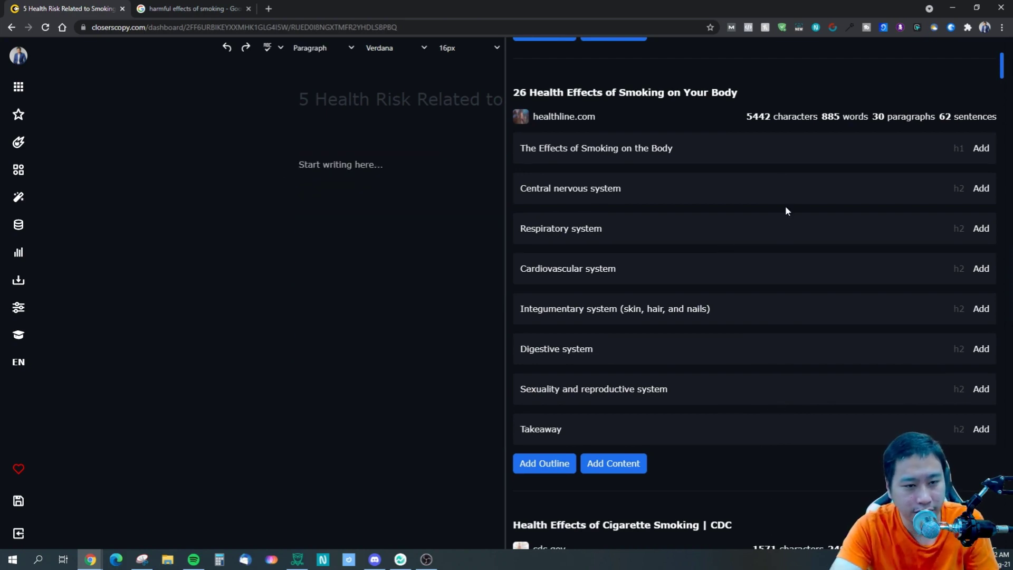
# - Add healthline's Central nervous system and Cardiovascular system sections to the document and expand the Respiratory system text in Compete
pyautogui.click(981, 189)
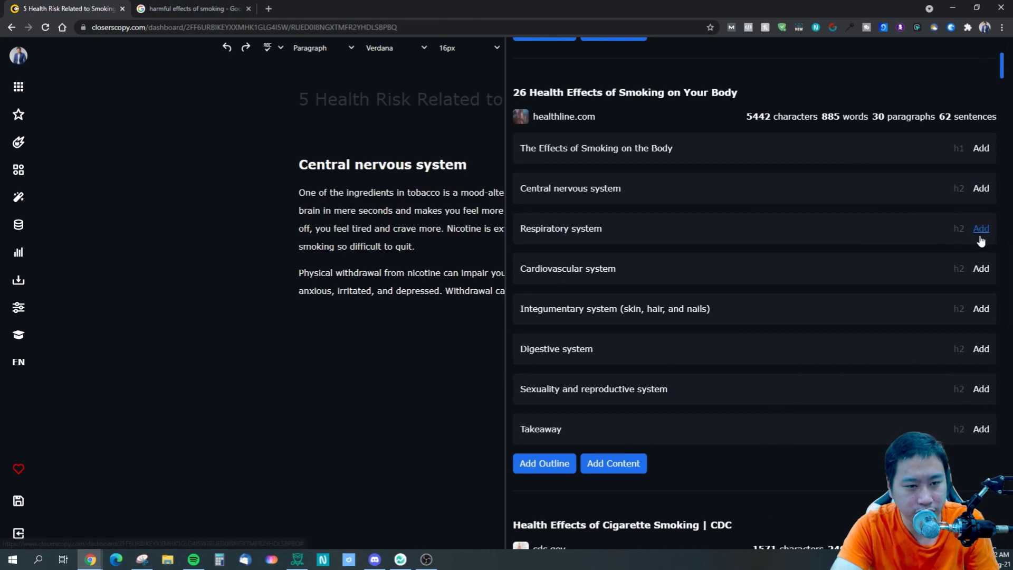
pyautogui.click(981, 269)
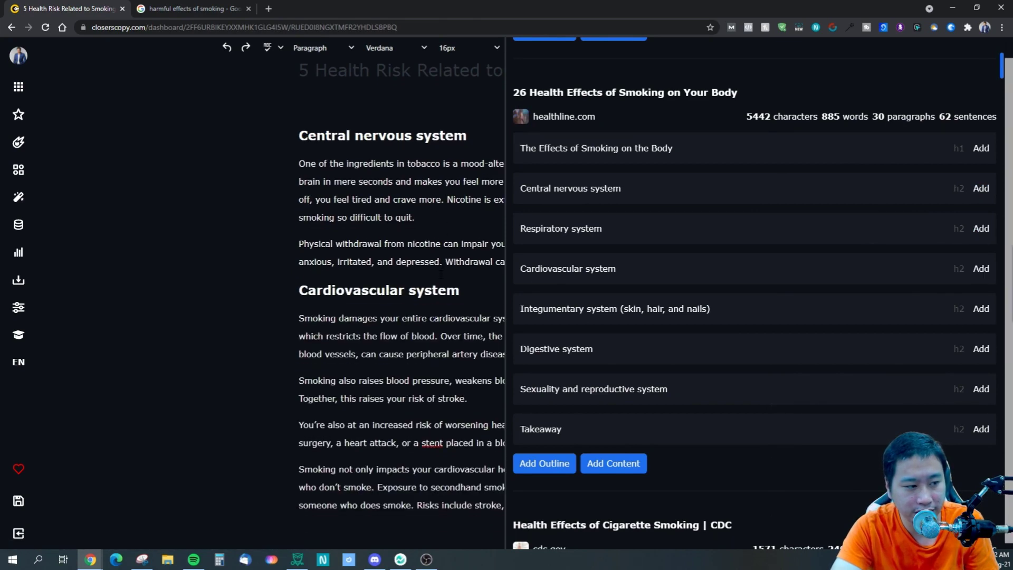
pyautogui.rightClick(566, 232)
pyautogui.click(545, 234)
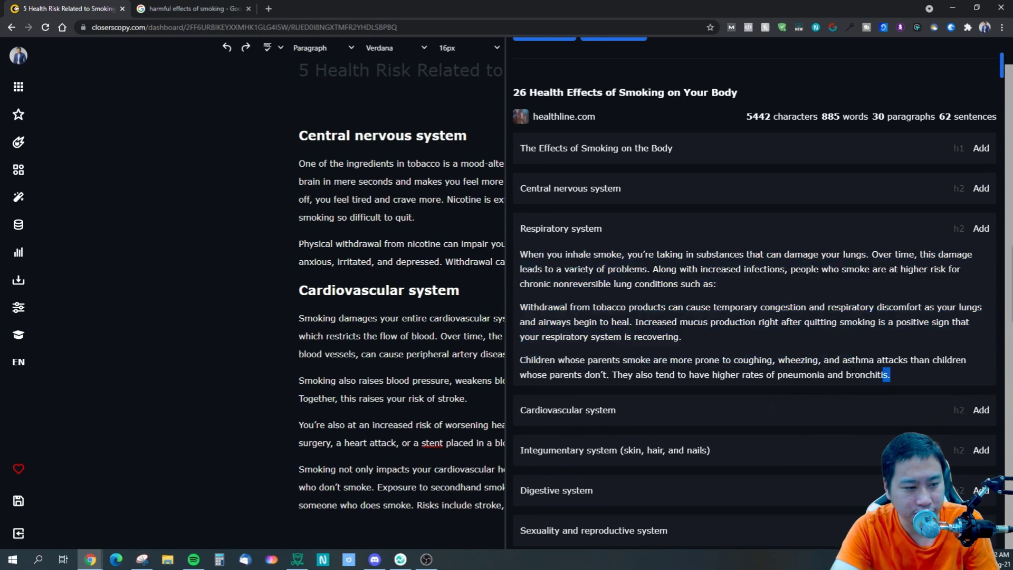
# - Delete all of the inserted section text from the document
pyautogui.click(384, 217)
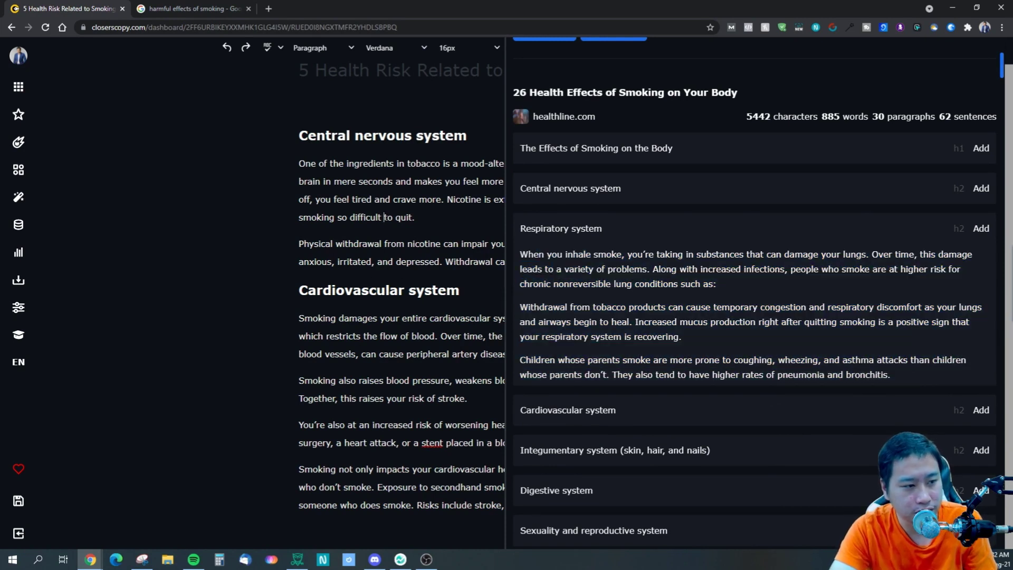
pyautogui.hotkey('ctrl', 'a')
pyautogui.press('BackSpace')
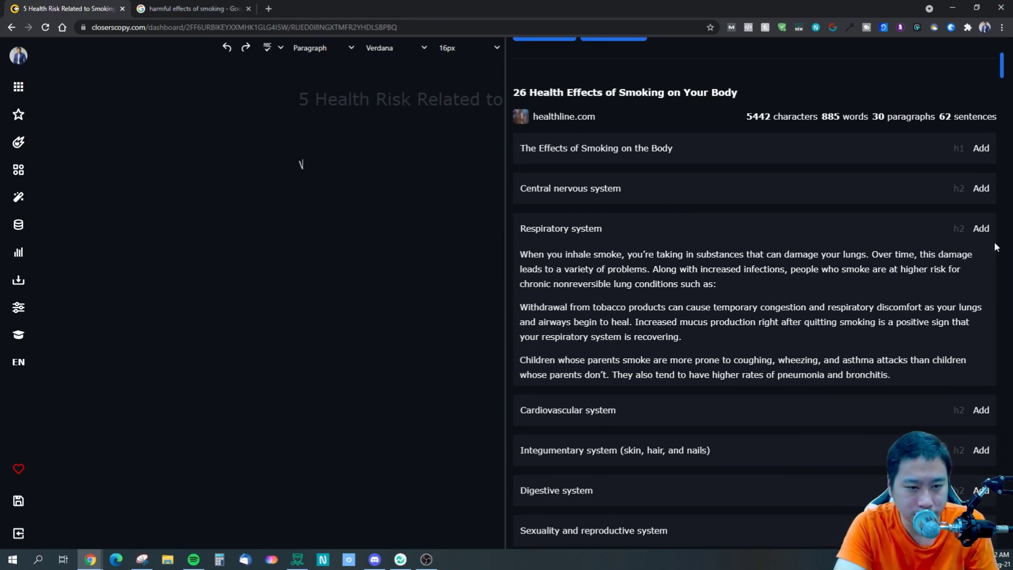
# - Read the expanded Respiratory system text of the healthline entry and collapse it again
pyautogui.moveTo(519, 254); pyautogui.dragTo(882, 360)
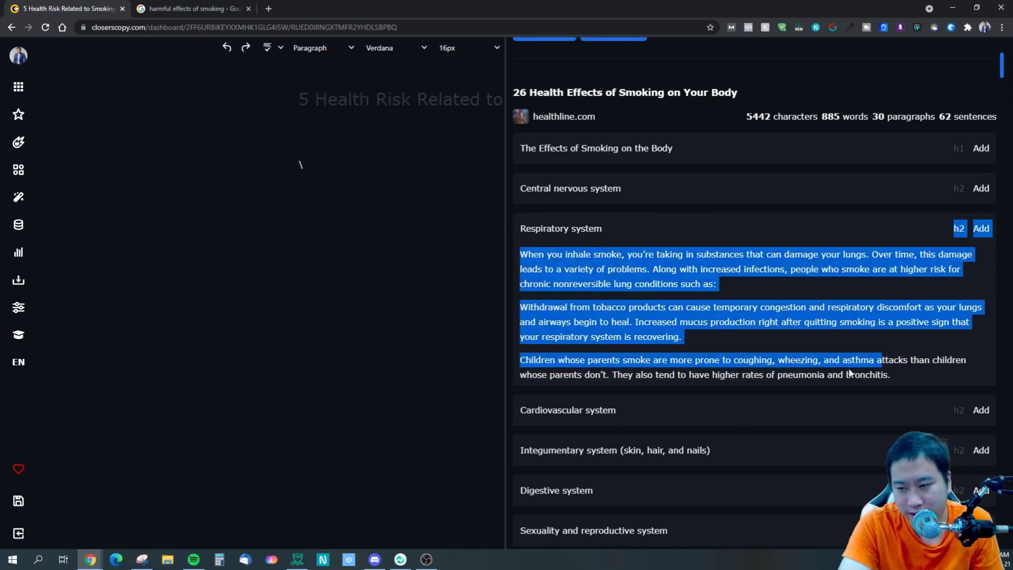
pyautogui.click(888, 302)
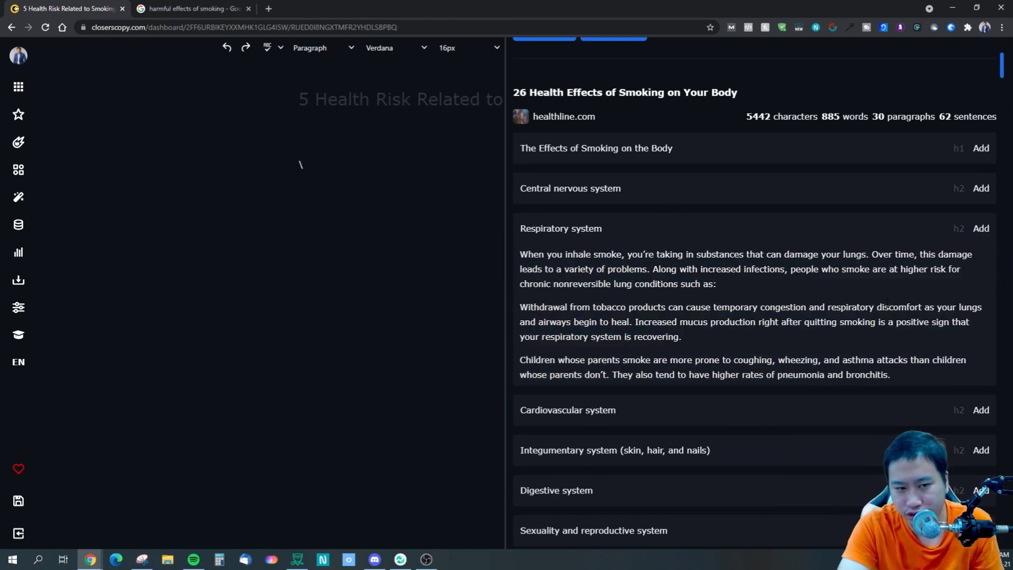
pyautogui.click(589, 230)
pyautogui.scroll(-4, 731, 366)
pyautogui.scroll(3, 625, 316)
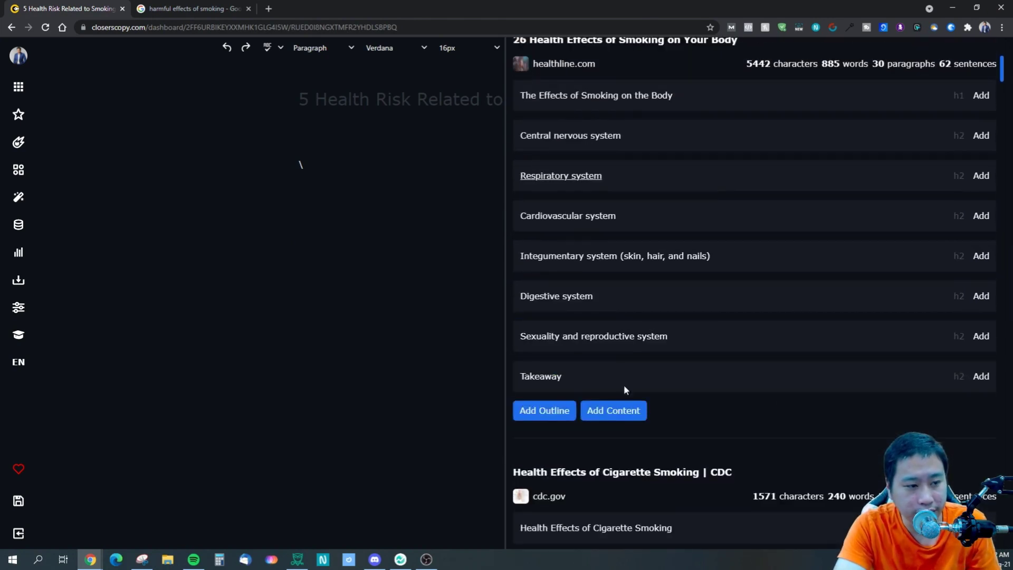
# - Insert the full content of the healthline.com entry into the document, look it over, and undo the insertion
pyautogui.click(620, 419)
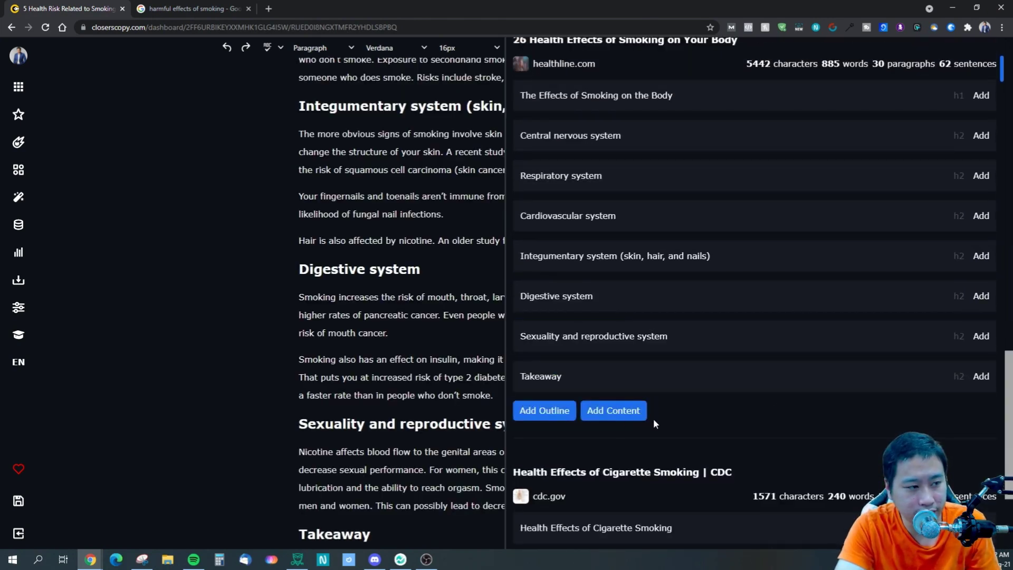
pyautogui.scroll(10, 412, 369)
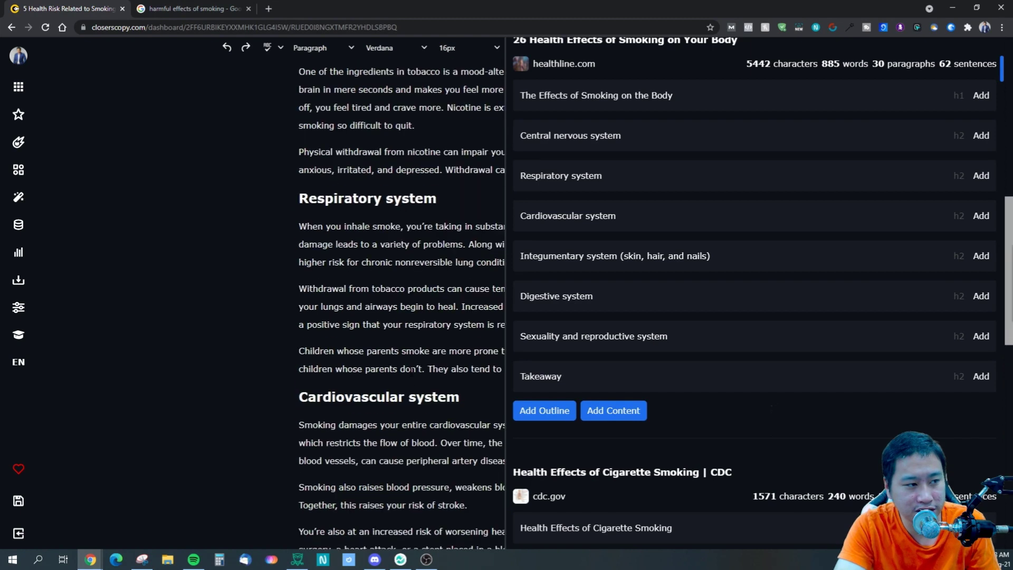
pyautogui.scroll(8, 401, 295)
pyautogui.hotkey('ctrl', 'z')
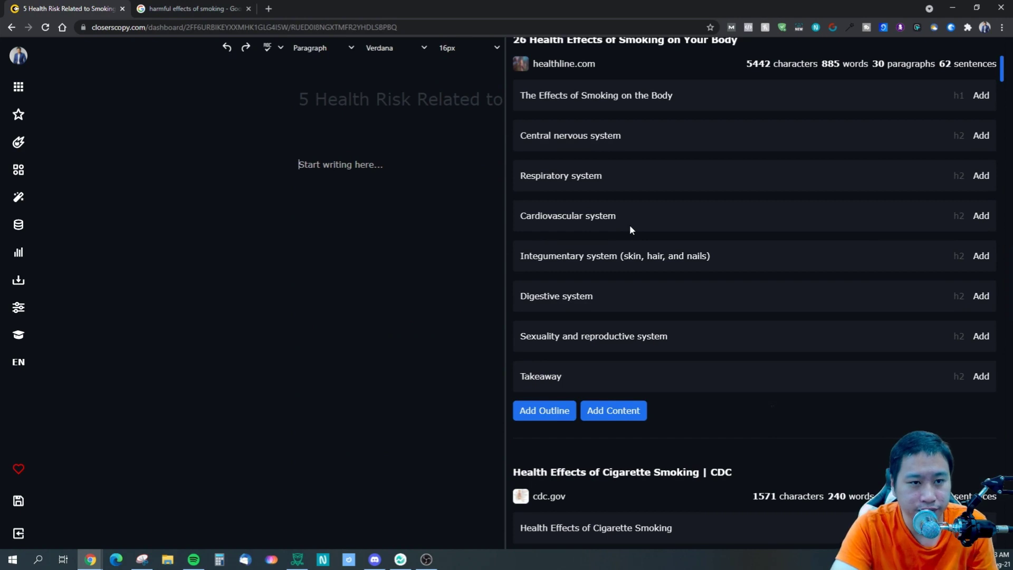
# - Look through the questions Compete collected from competing pages, from the drugabuse.gov entry down to the cancer.gov entry
pyautogui.scroll(6, 629, 224)
pyautogui.click(602, 117)
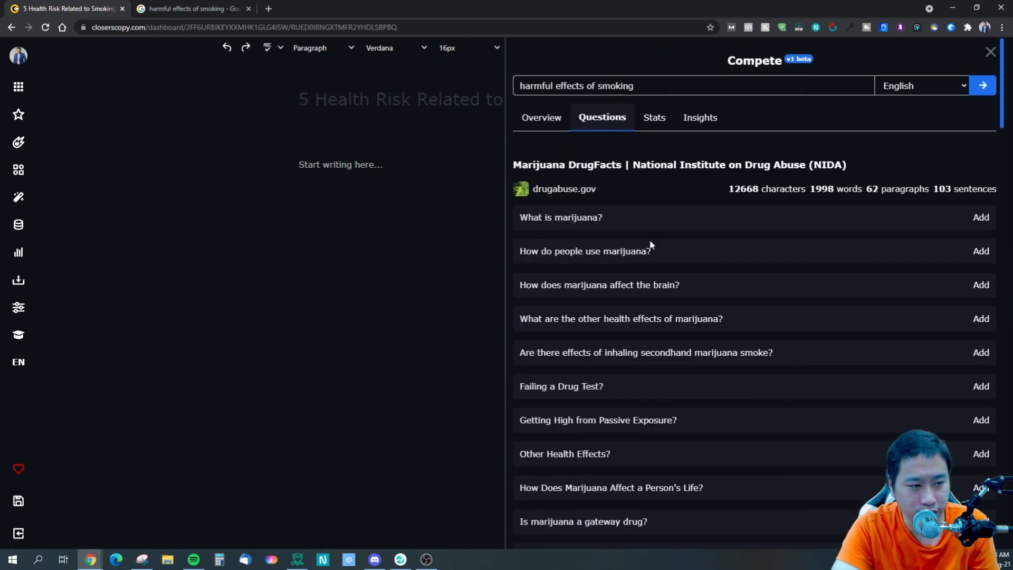
pyautogui.scroll(-8, 608, 358)
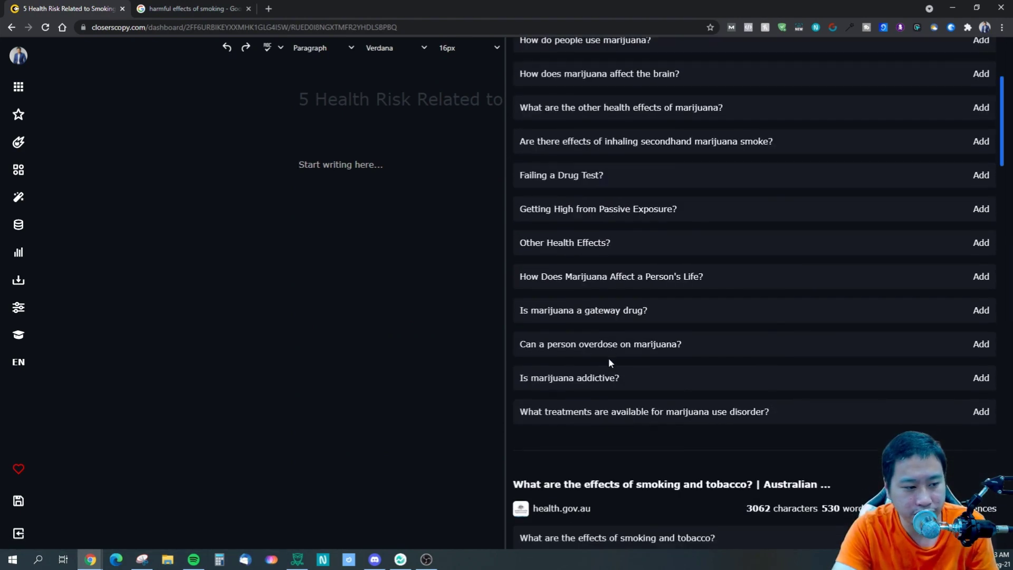
pyautogui.scroll(3, 595, 357)
pyautogui.scroll(3, 579, 356)
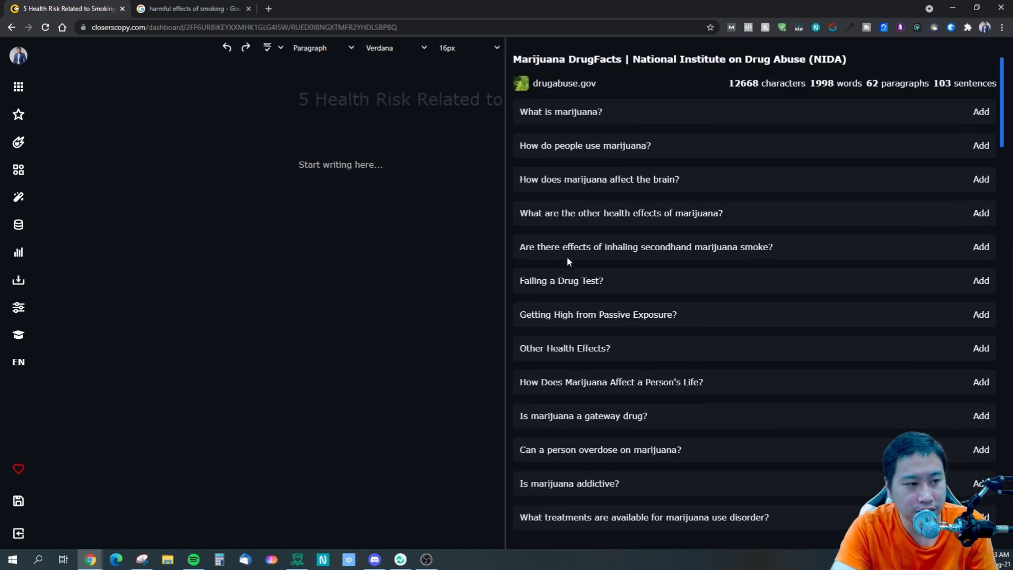
pyautogui.scroll(2, 567, 257)
pyautogui.doubleClick(588, 217)
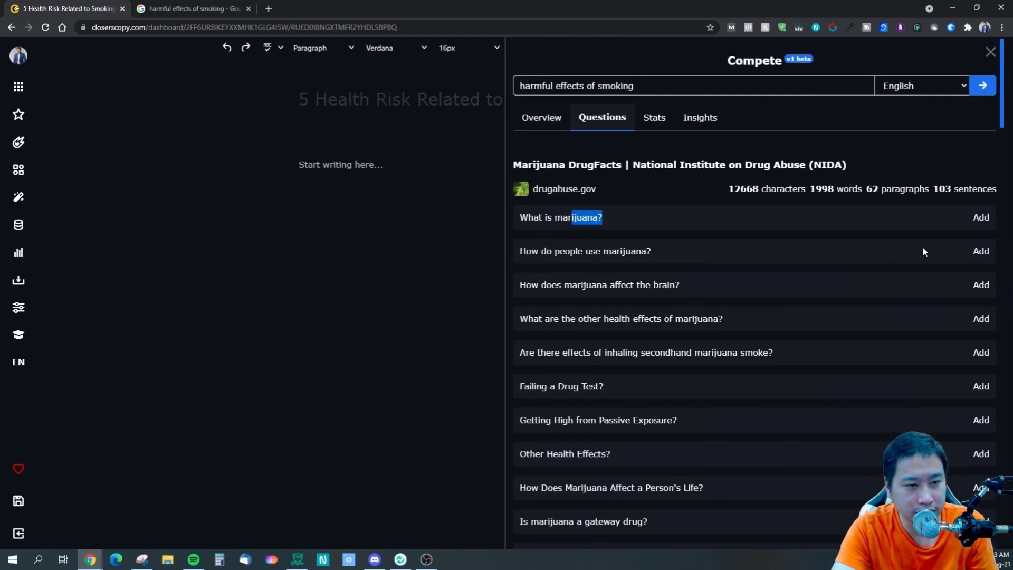
pyautogui.click(736, 230)
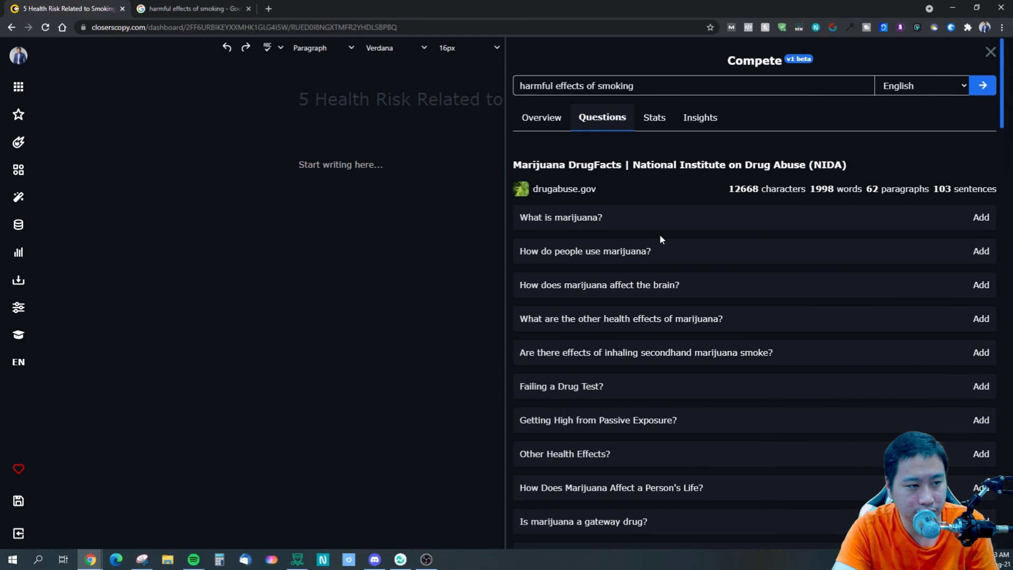
pyautogui.scroll(-10, 791, 233)
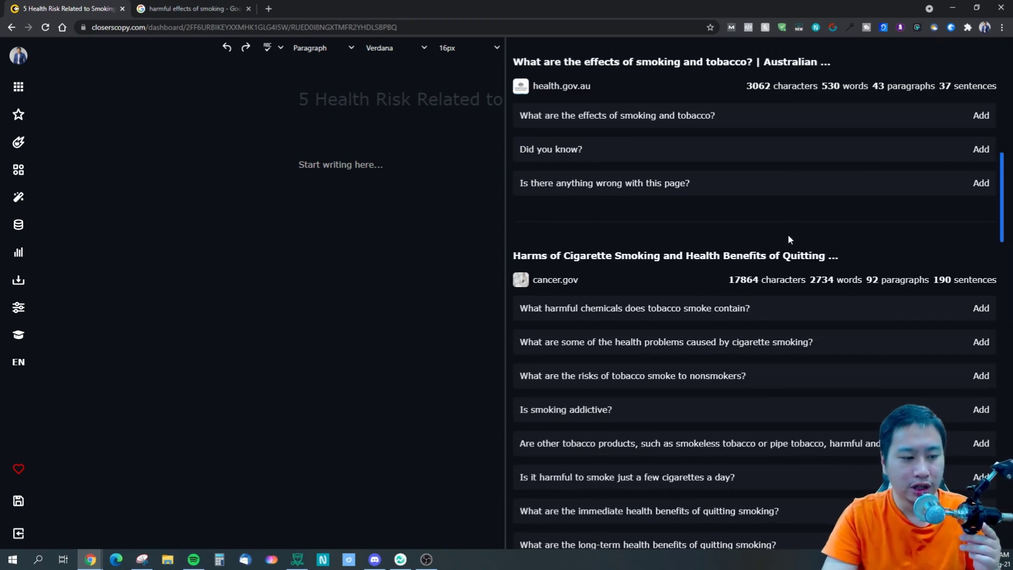
pyautogui.scroll(-5, 783, 237)
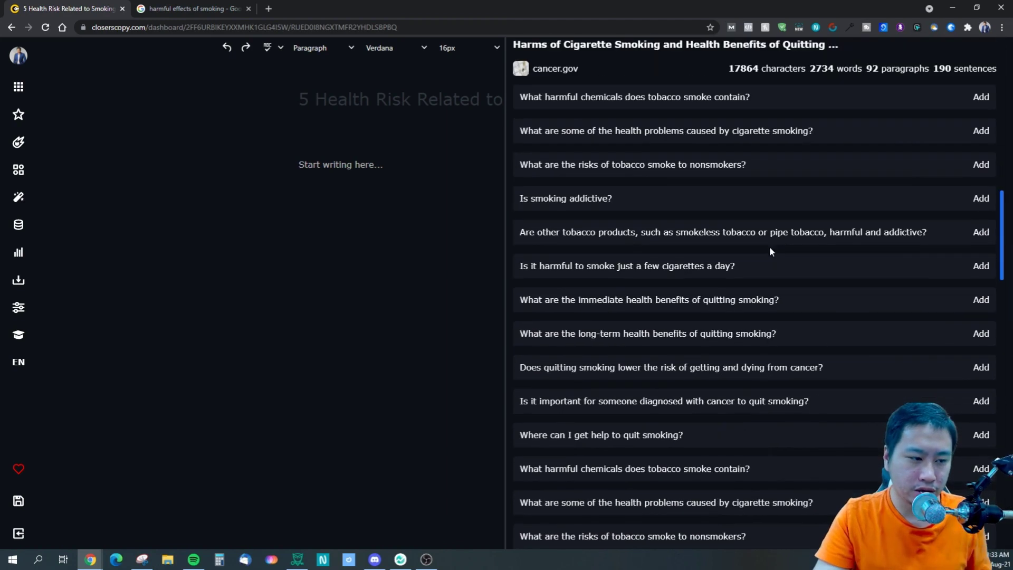
pyautogui.scroll(2, 743, 244)
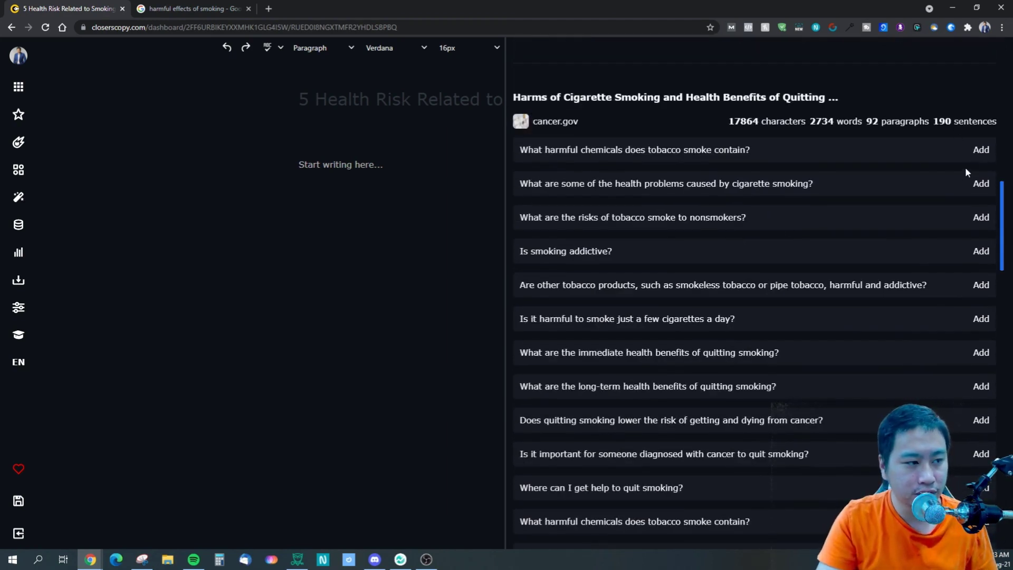
# - Add the cancer.gov question "What harmful chemicals does tobacco smoke contain?" to the document and delete it again
pyautogui.click(981, 150)
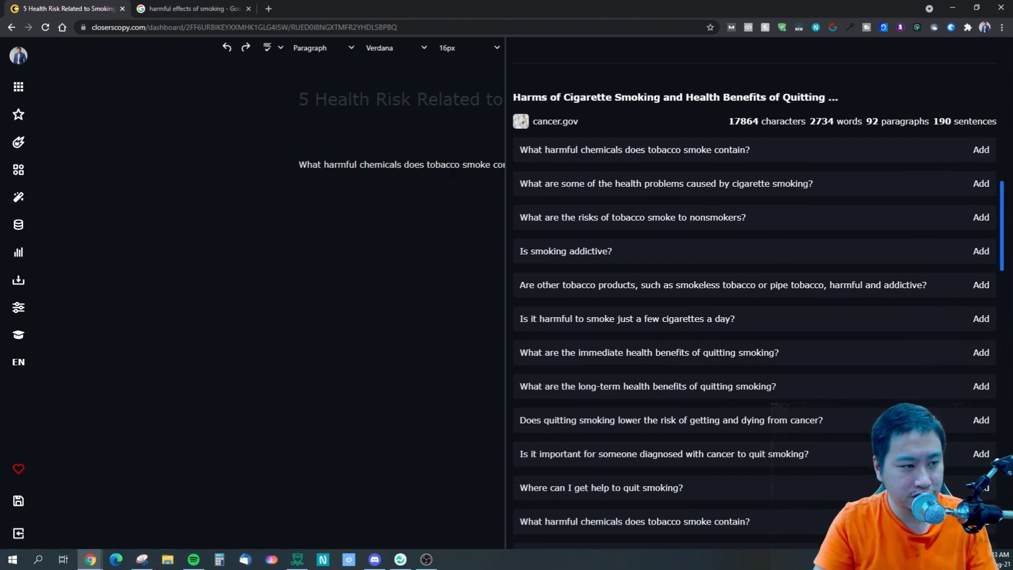
pyautogui.tripleClick(453, 168)
pyautogui.press('BackSpace')
# - Look through the remaining questions, from webmd.com down to the last lung.org entry, and return to the first entry
pyautogui.scroll(-15, 888, 379)
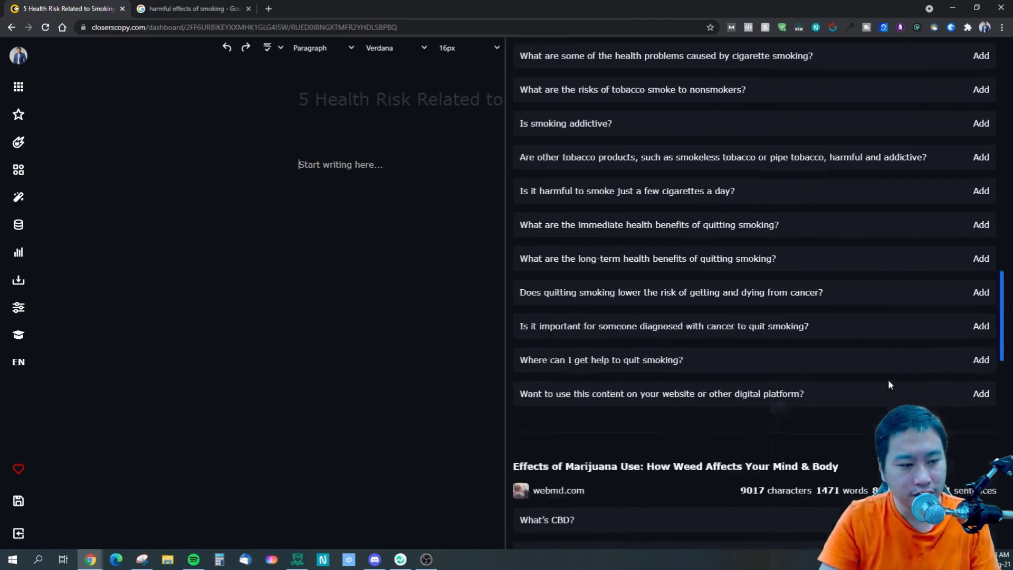
pyautogui.scroll(-9, 886, 380)
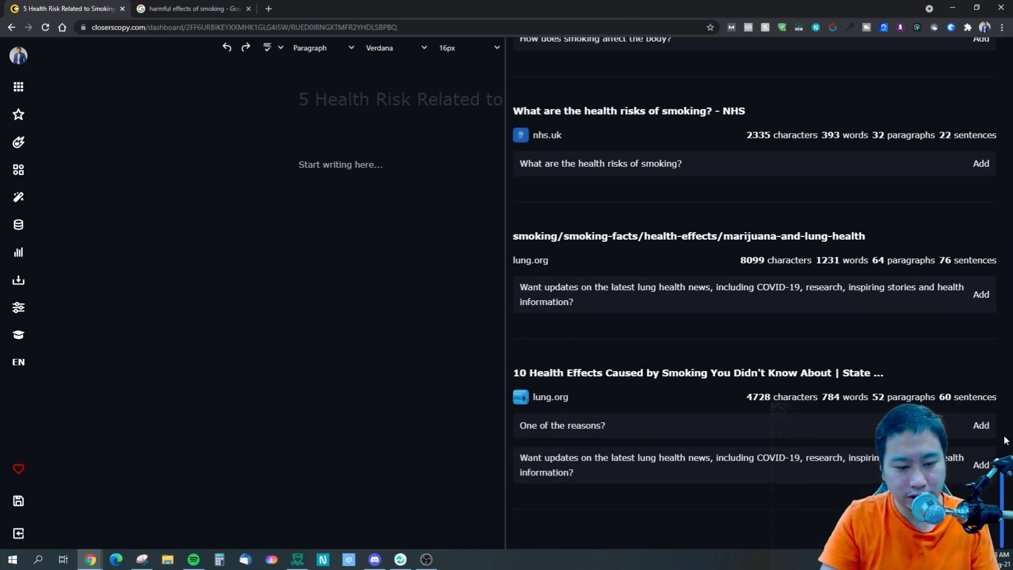
pyautogui.scroll(20, 793, 115)
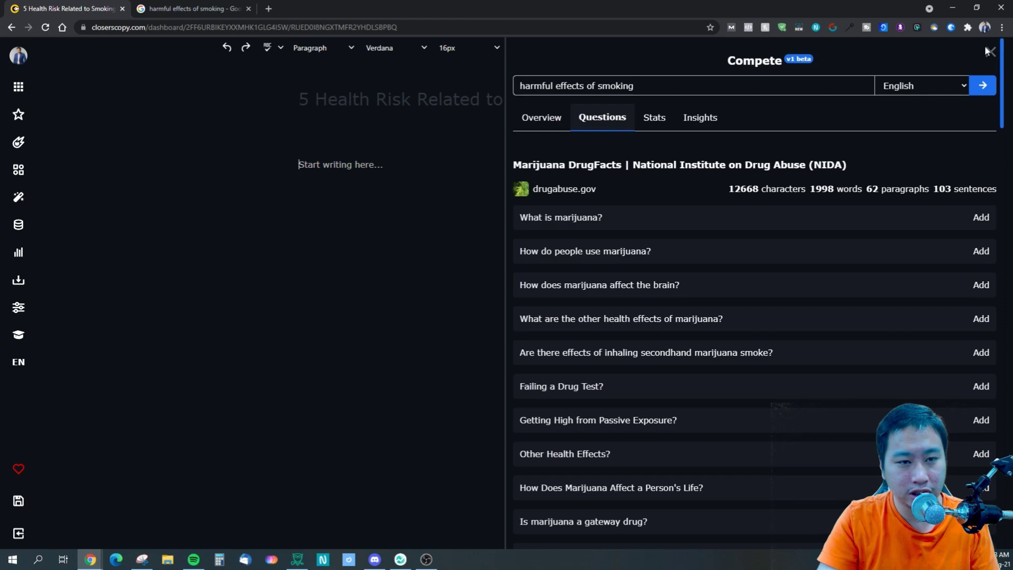
# - Show the statistics from the competing pages and add the drugabuse.gov statistic about teens vaping THC to the document
pyautogui.click(651, 116)
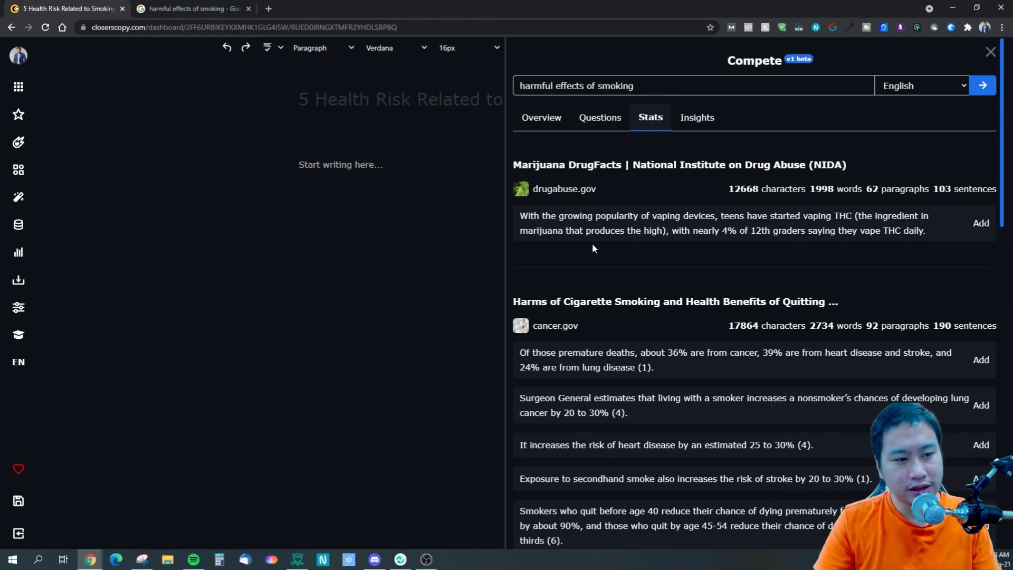
pyautogui.moveTo(527, 215); pyautogui.dragTo(797, 246)
pyautogui.click(797, 245)
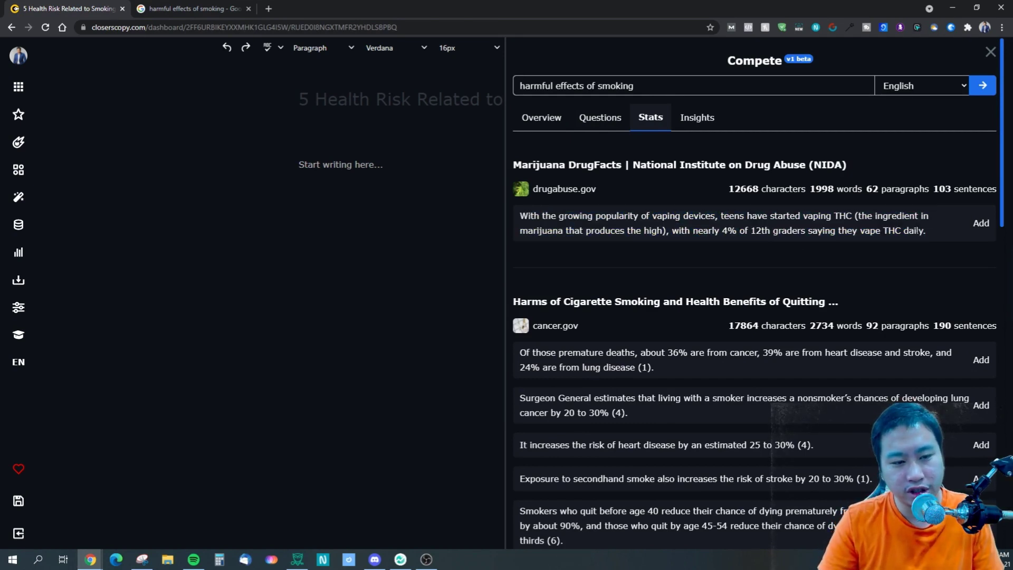
pyautogui.click(981, 223)
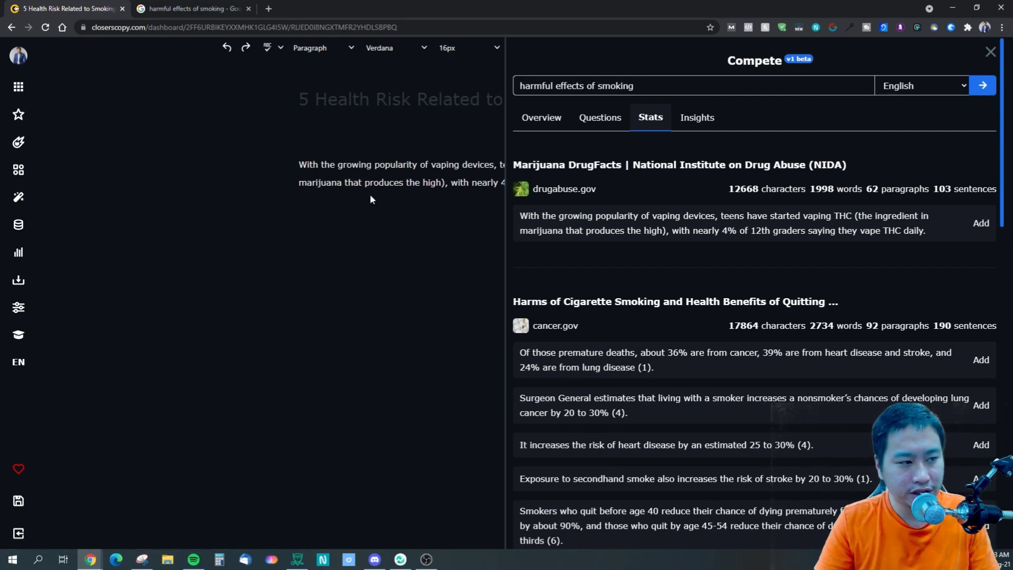
# - Clear the added statistic from the document and look through the remaining statistics, past the truthinitiative.org entry, returning to the first one
pyautogui.hotkey('ctrl', 'a')
pyautogui.press('BackSpace')
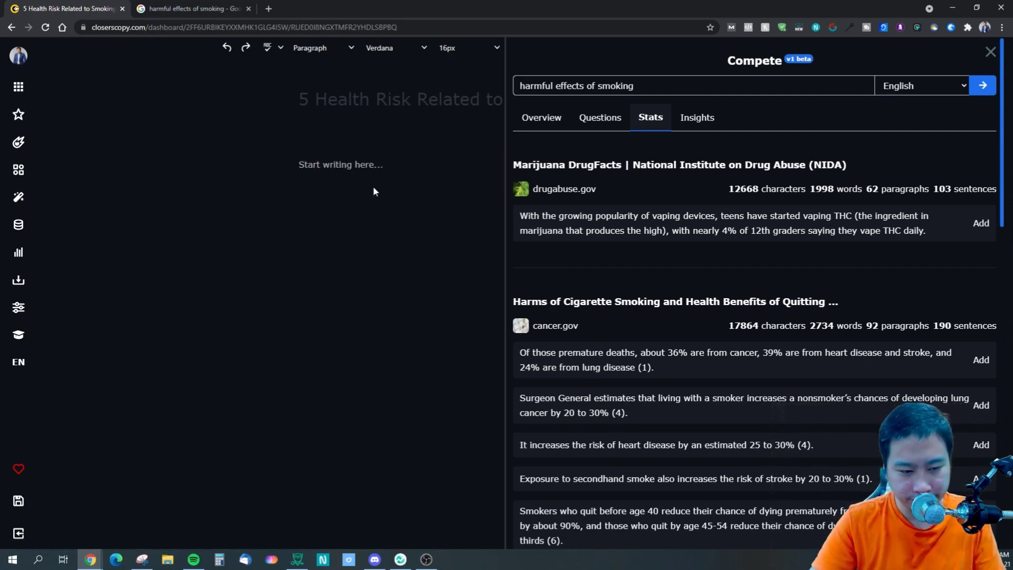
pyautogui.scroll(-10, 628, 433)
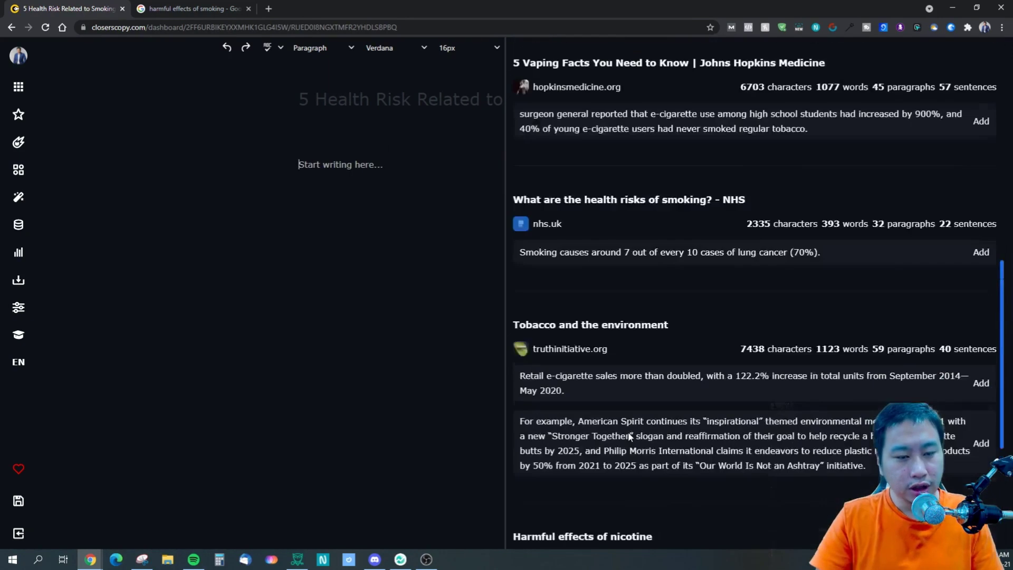
pyautogui.scroll(10, 628, 432)
# - Show the Compete insights, revisit the overview, questions and stats, and examine the first cdc.gov entry's character and sentence counts in the insights
pyautogui.click(698, 119)
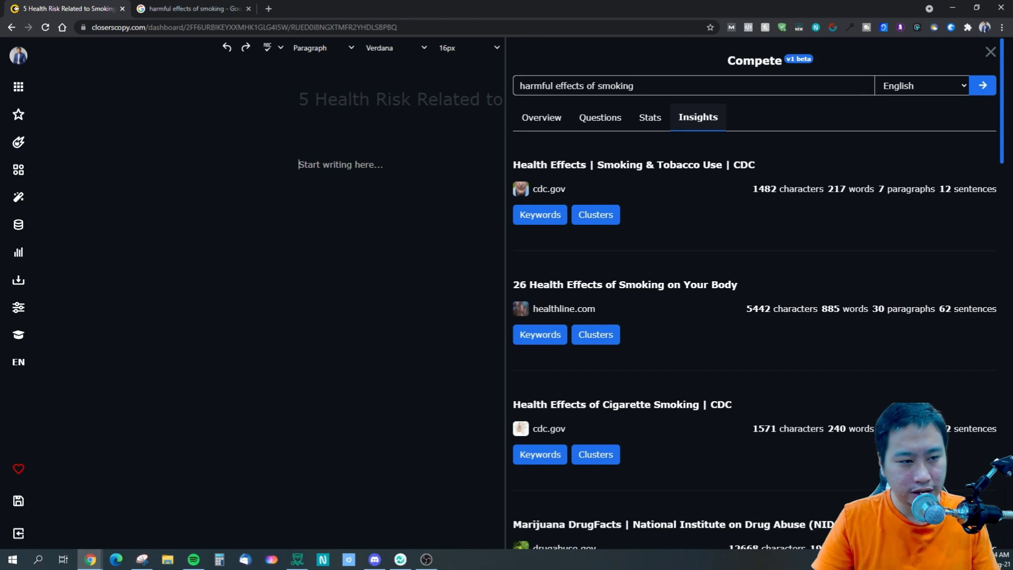
pyautogui.click(559, 118)
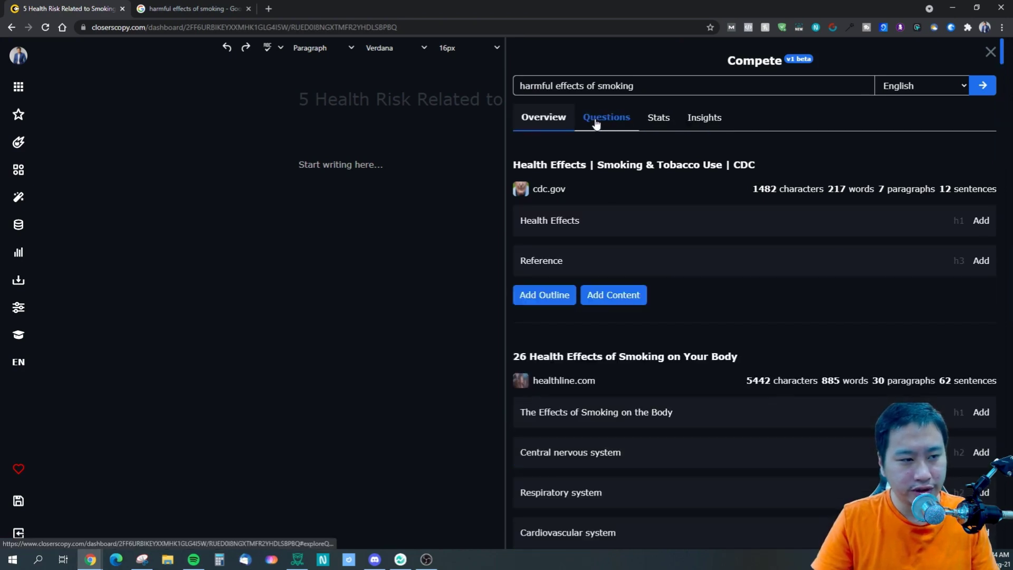
pyautogui.click(602, 121)
pyautogui.click(675, 126)
pyautogui.click(697, 118)
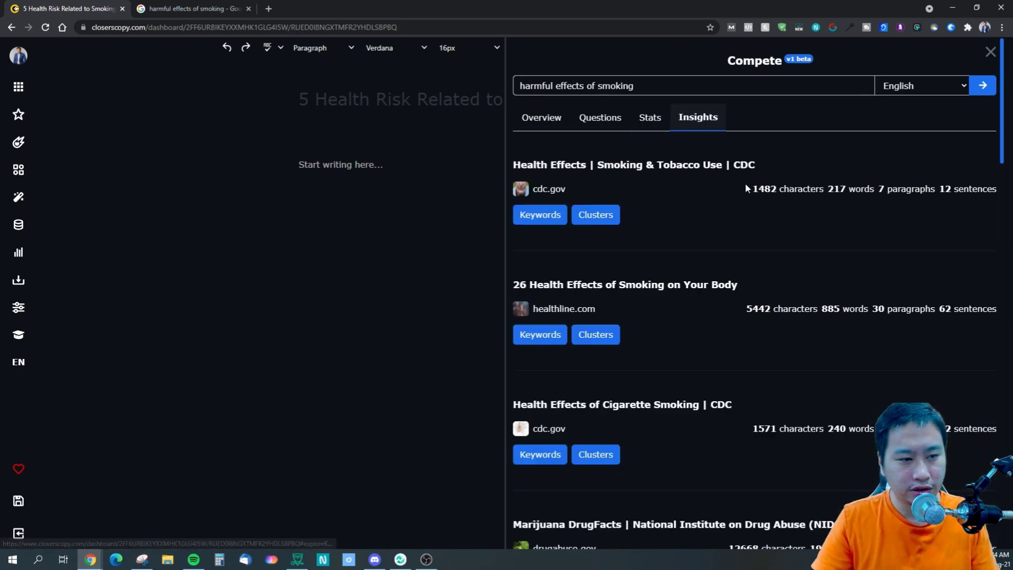
pyautogui.moveTo(745, 183); pyautogui.dragTo(798, 189)
pyautogui.click(797, 188)
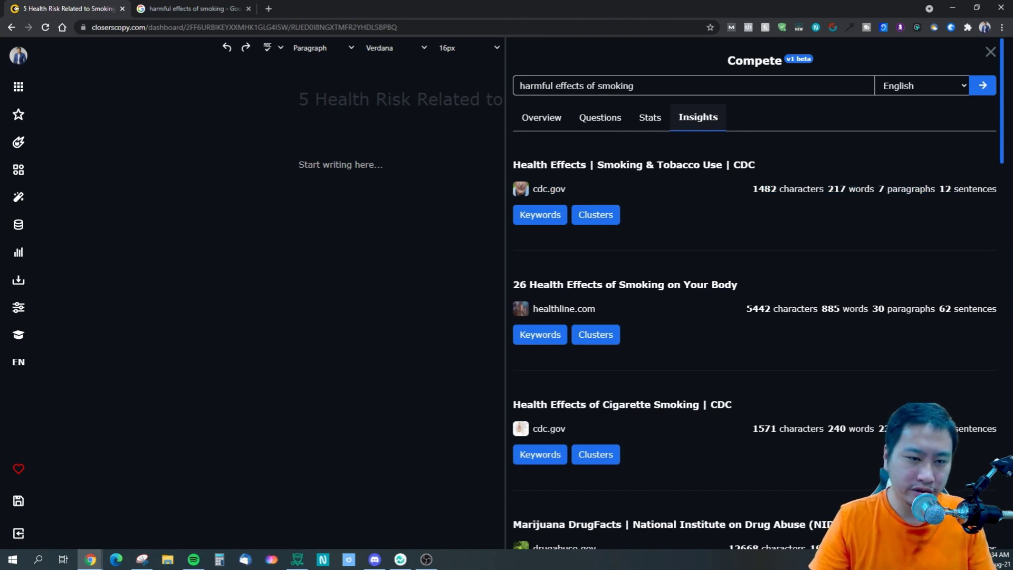
pyautogui.moveTo(945, 189); pyautogui.dragTo(996, 190)
pyautogui.click(744, 284)
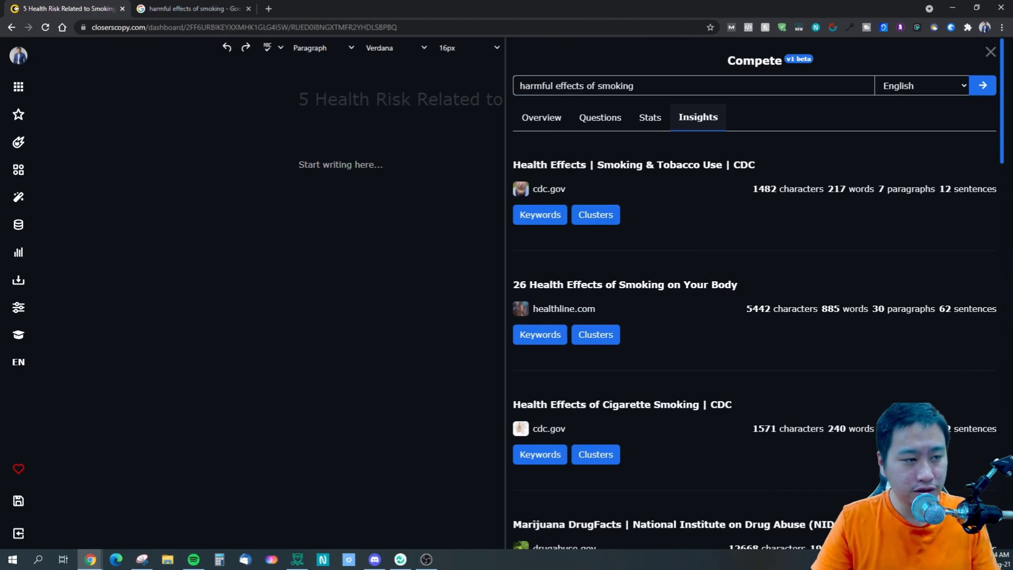
# - Return to the overview and expand the "Health Effects" section of the first cdc.gov page to read its content, collapsing it again
pyautogui.click(558, 118)
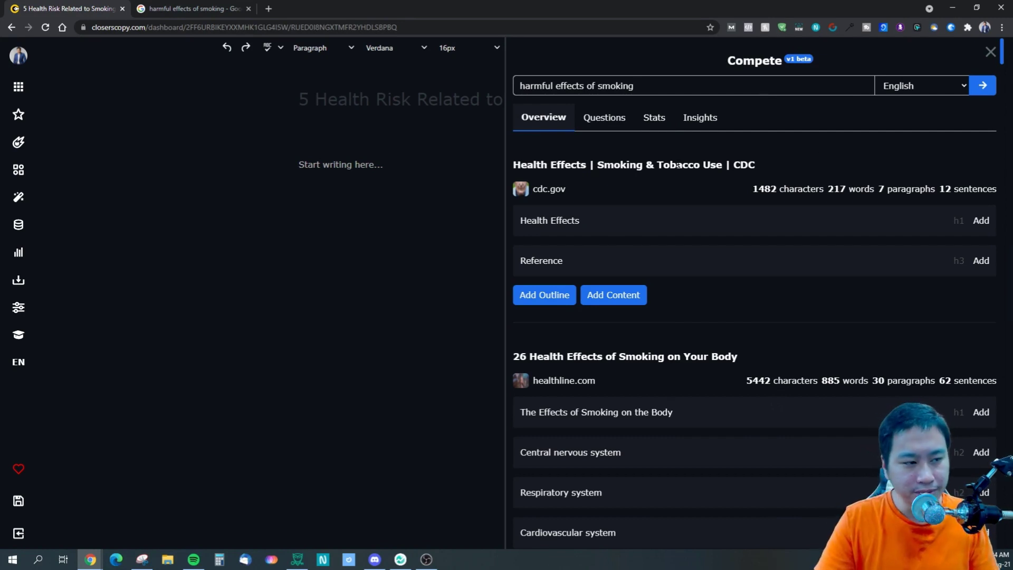
pyautogui.click(574, 222)
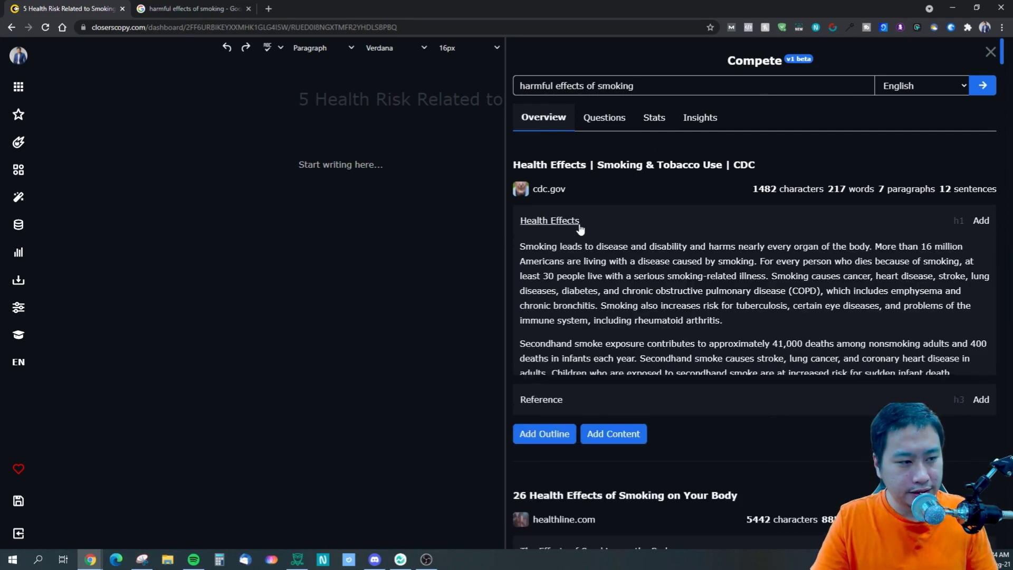
pyautogui.click(552, 222)
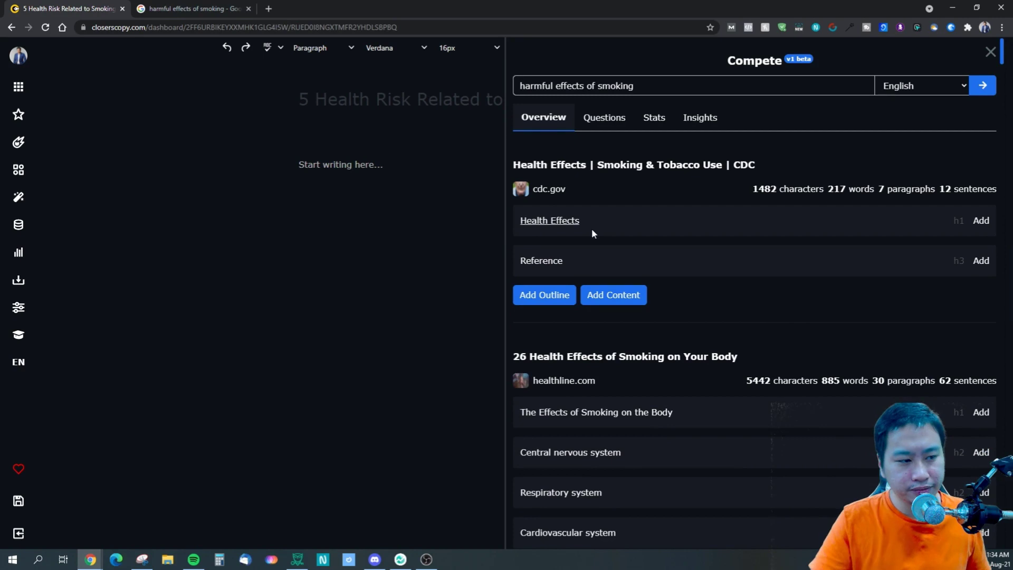
# - Add the outline of the first cdc.gov page to the document and delete it again
pyautogui.click(544, 295)
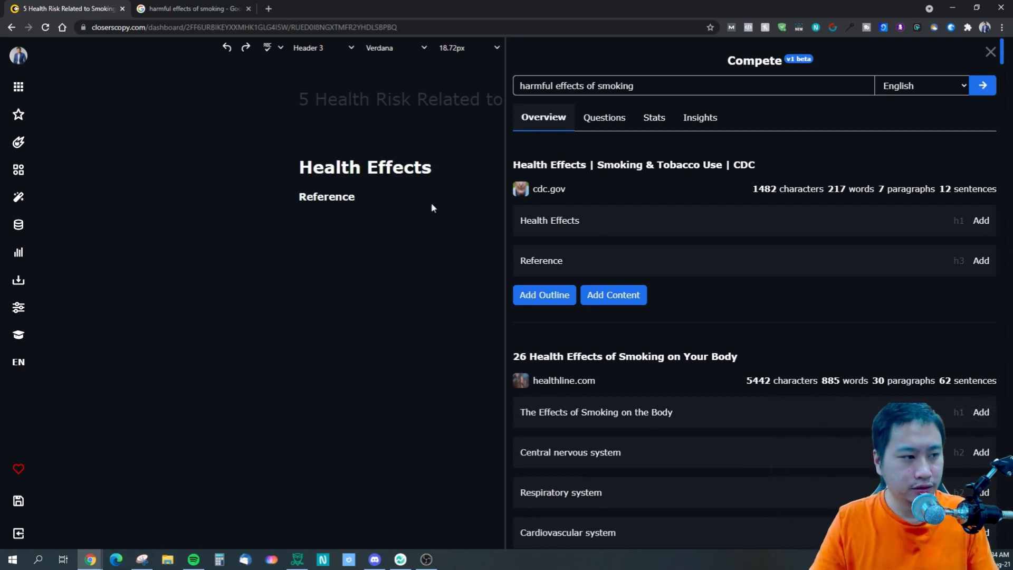
pyautogui.press('BackSpace')
pyautogui.press('BackSpace')
pyautogui.press('BackSpace')
pyautogui.press('BackSpace')
pyautogui.press('BackSpace')
pyautogui.press('BackSpace')
pyautogui.press('BackSpace')
pyautogui.press('BackSpace')
pyautogui.press('BackSpace')
pyautogui.press('BackSpace')
pyautogui.hotkey('ctrl', 'a')
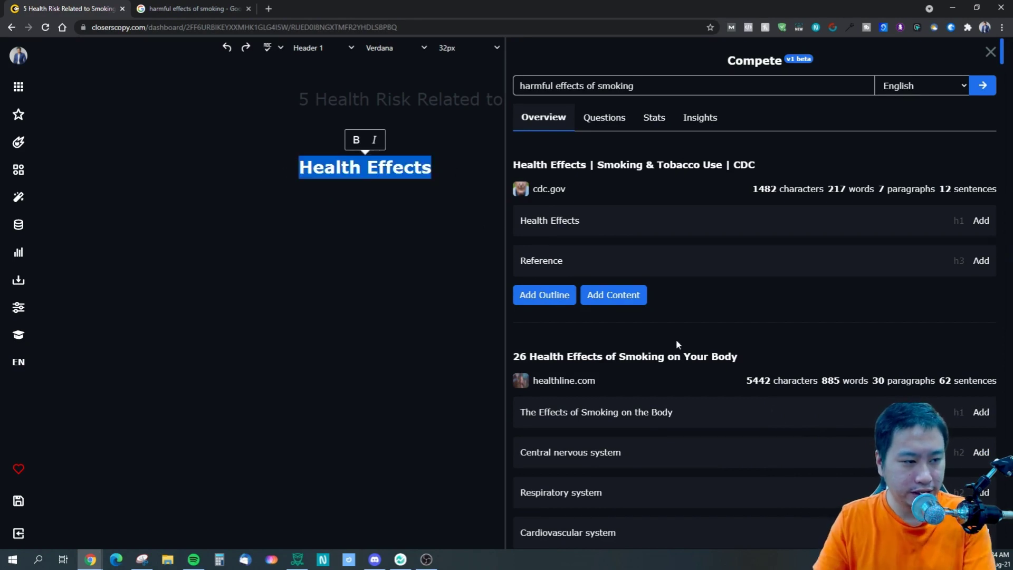
pyautogui.press('BackSpace')
# - Add the healthline.com outline and its "Cardiovascular system" section to the document, and undo both additions
pyautogui.scroll(-6, 670, 343)
pyautogui.click(550, 410)
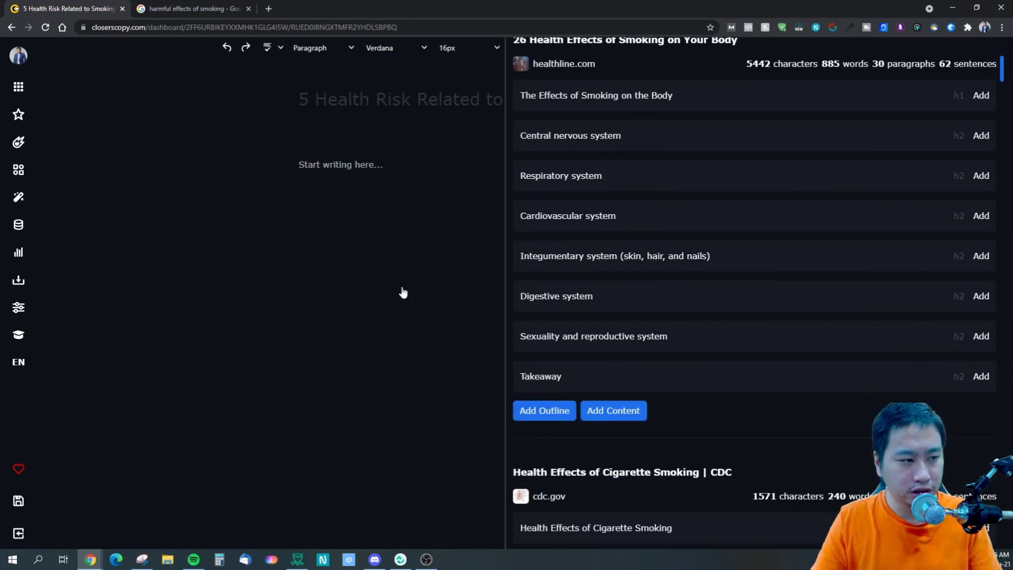
pyautogui.click(981, 217)
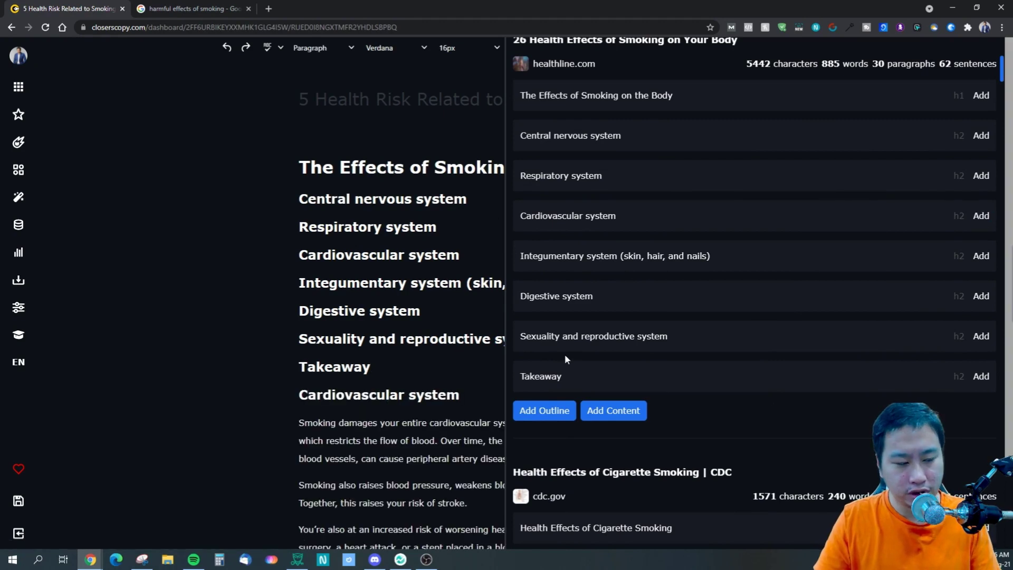
pyautogui.hotkey('ctrl', 'z')
pyautogui.hotkey('ctrl', 'z')
pyautogui.hotkey('ctrl', 'z')
pyautogui.hotkey('ctrl', 'z')
pyautogui.hotkey('ctrl', 'z')
pyautogui.hotkey('ctrl', 'z')
pyautogui.hotkey('ctrl', 'z')
pyautogui.hotkey('ctrl', 'z')
pyautogui.hotkey('ctrl', 'z')
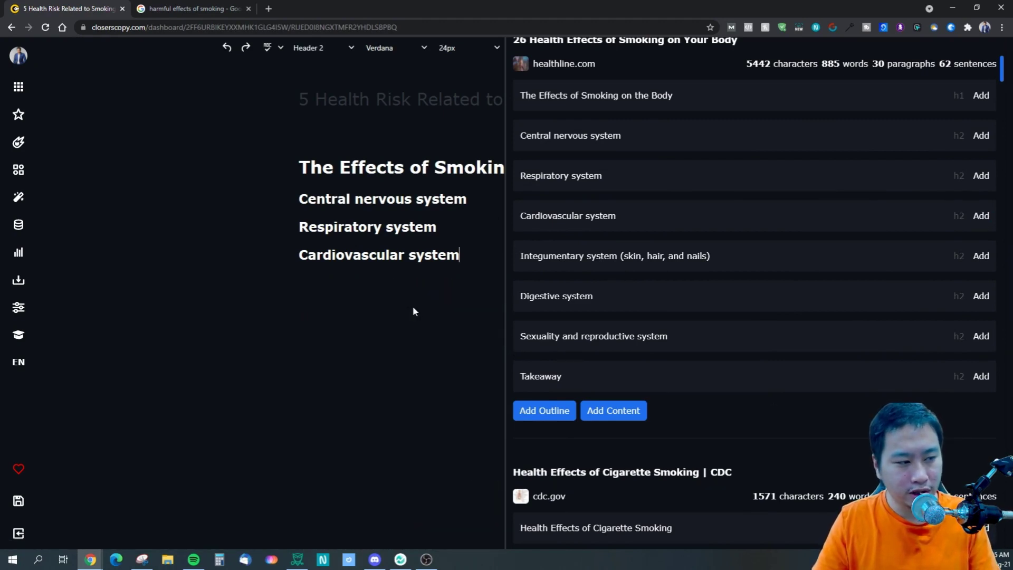
# - Add the "Central nervous system" section with its content from the healthline.com page to the document
pyautogui.scroll(2, 638, 325)
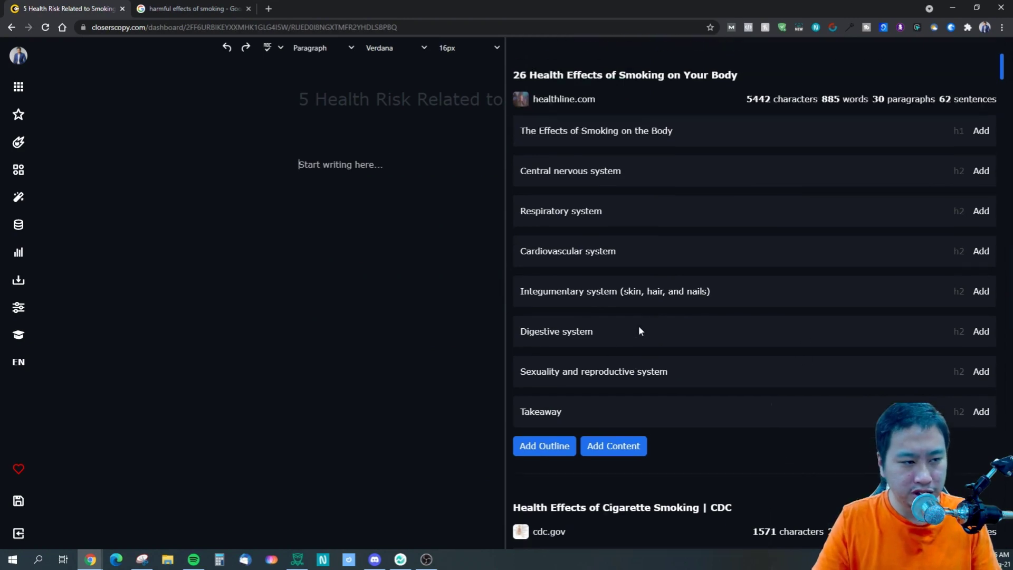
pyautogui.scroll(-1, 992, 295)
pyautogui.scroll(-4, 992, 369)
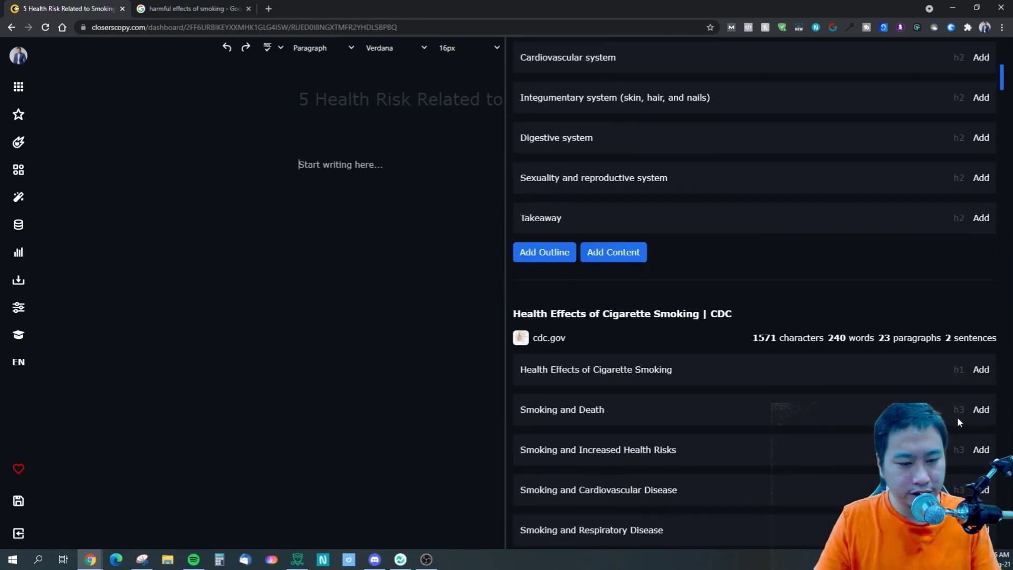
pyautogui.scroll(3, 949, 220)
pyautogui.scroll(1, 949, 224)
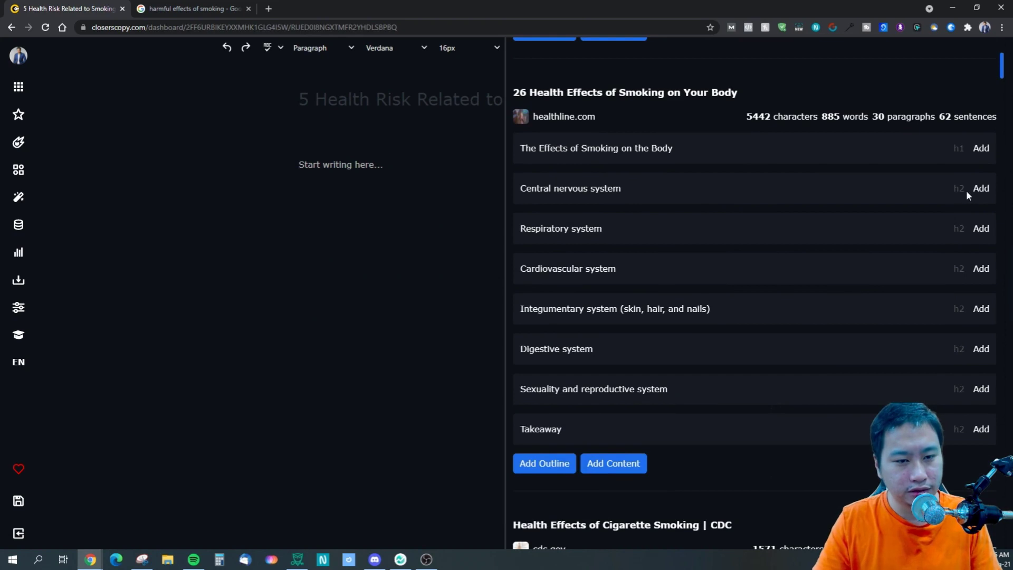
pyautogui.click(978, 189)
# - Add the drugabuse.gov section "What are the other health effects of marijuana?" to the document and clear the whole document
pyautogui.scroll(-1, 954, 280)
pyautogui.scroll(-5, 954, 276)
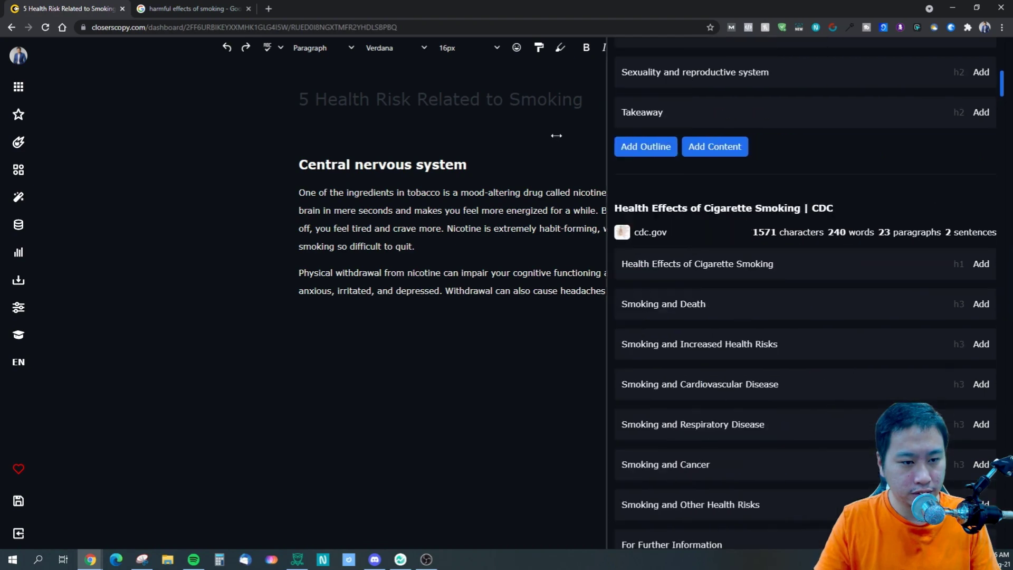
pyautogui.scroll(-11, 945, 357)
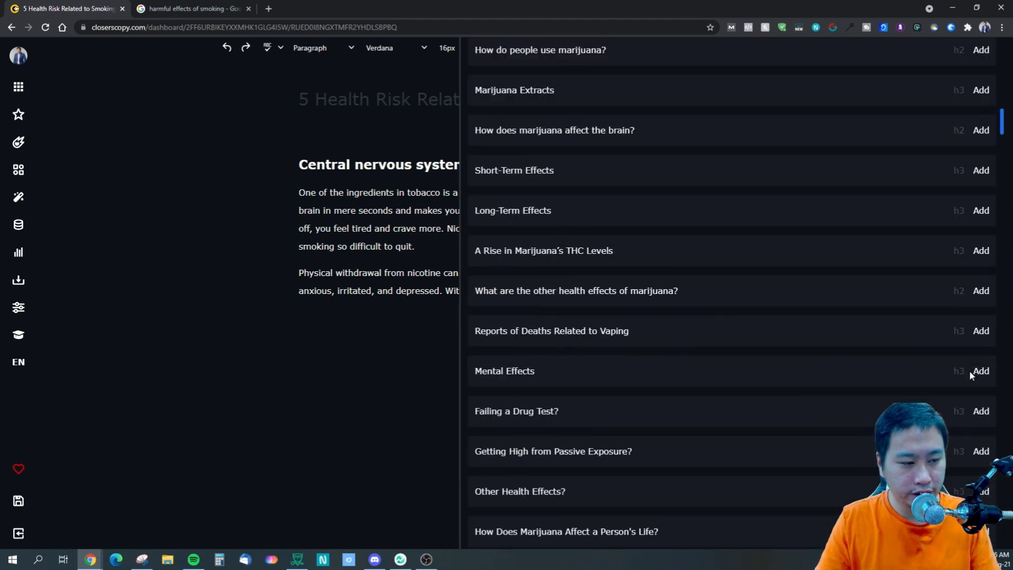
pyautogui.click(981, 291)
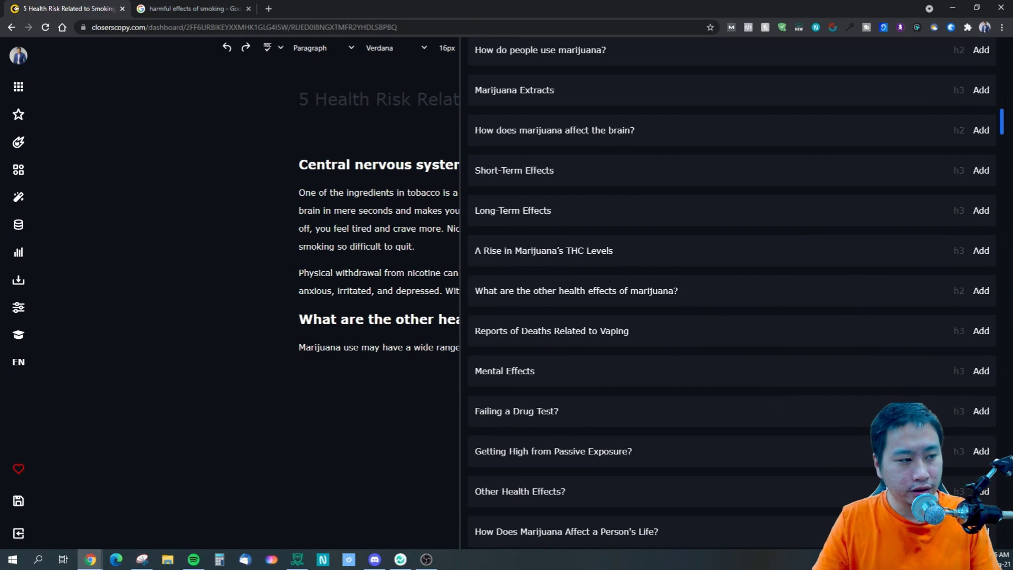
pyautogui.moveTo(298, 192); pyautogui.dragTo(407, 319)
pyautogui.click(411, 320)
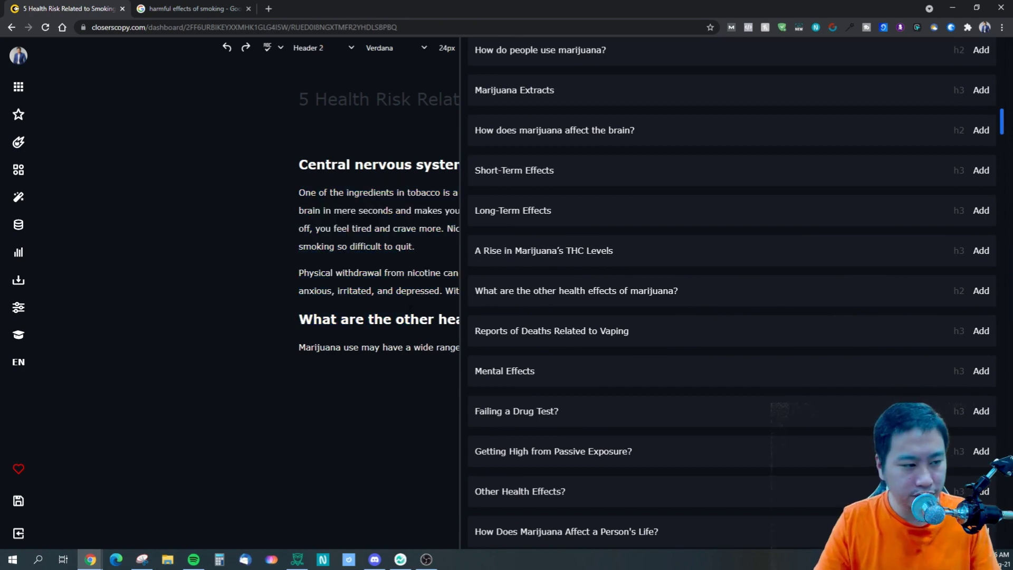
pyautogui.hotkey('ctrl', 'a')
pyautogui.press('BackSpace')
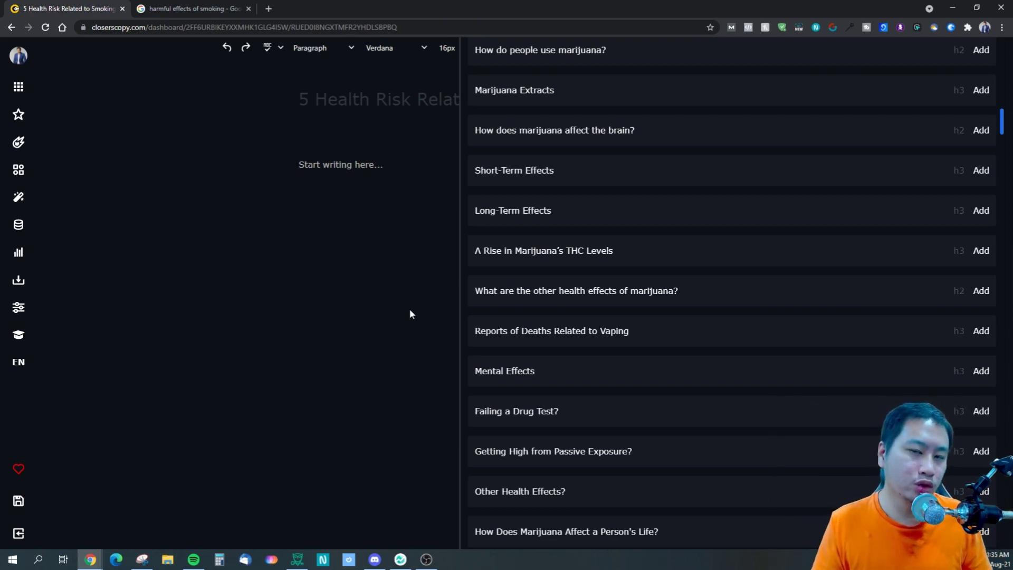
# - Look through the competing pages' outlines and the drugabuse.gov and health.gov.au questions, and show the statistics again
pyautogui.scroll(-10, 676, 327)
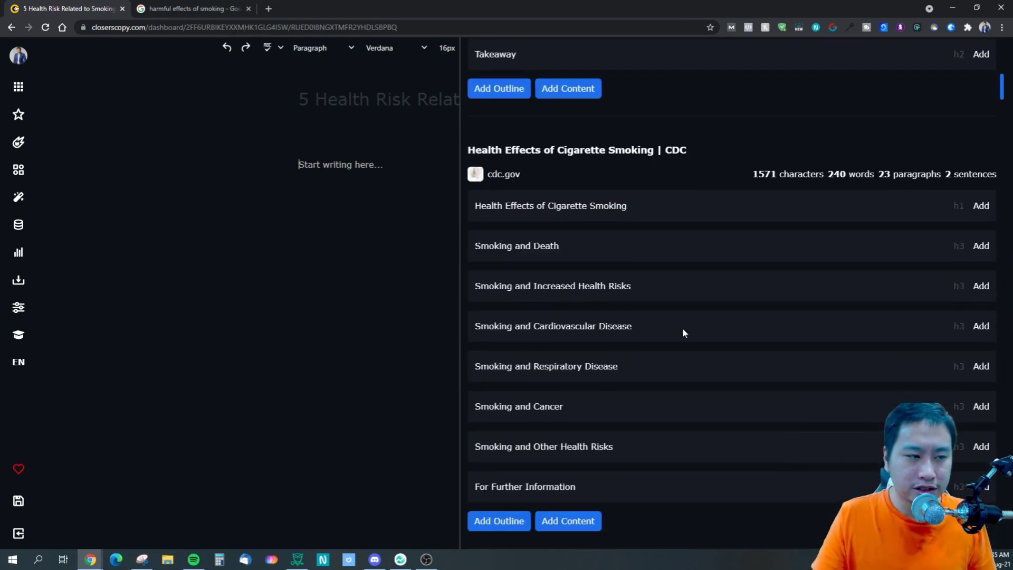
pyautogui.scroll(7, 682, 329)
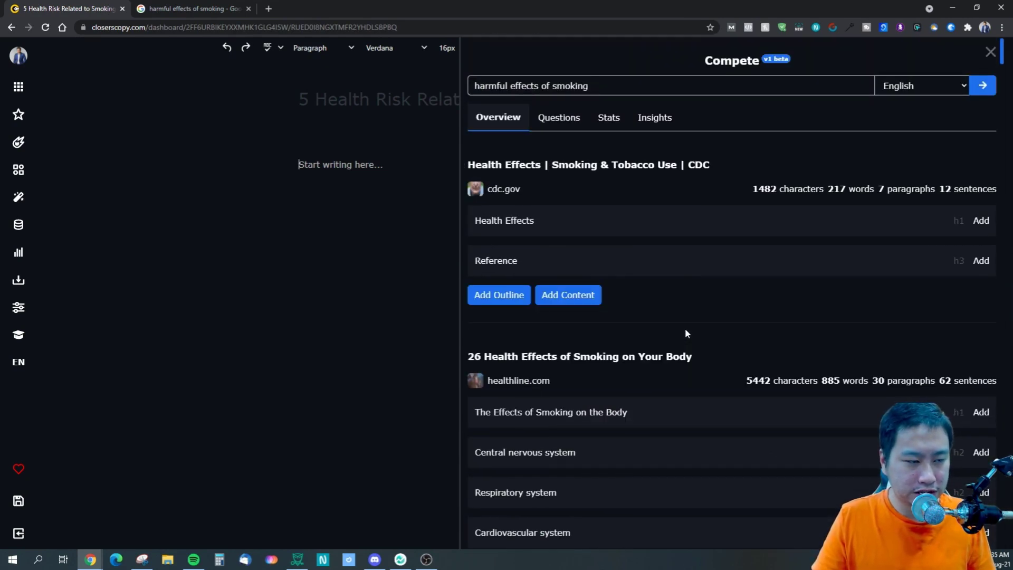
pyautogui.click(567, 128)
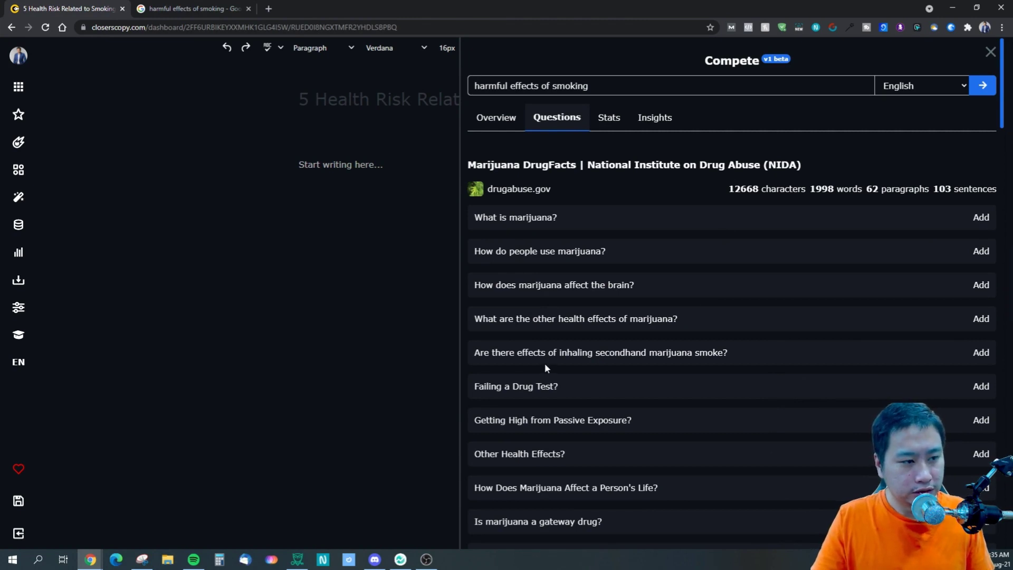
pyautogui.scroll(-5, 545, 363)
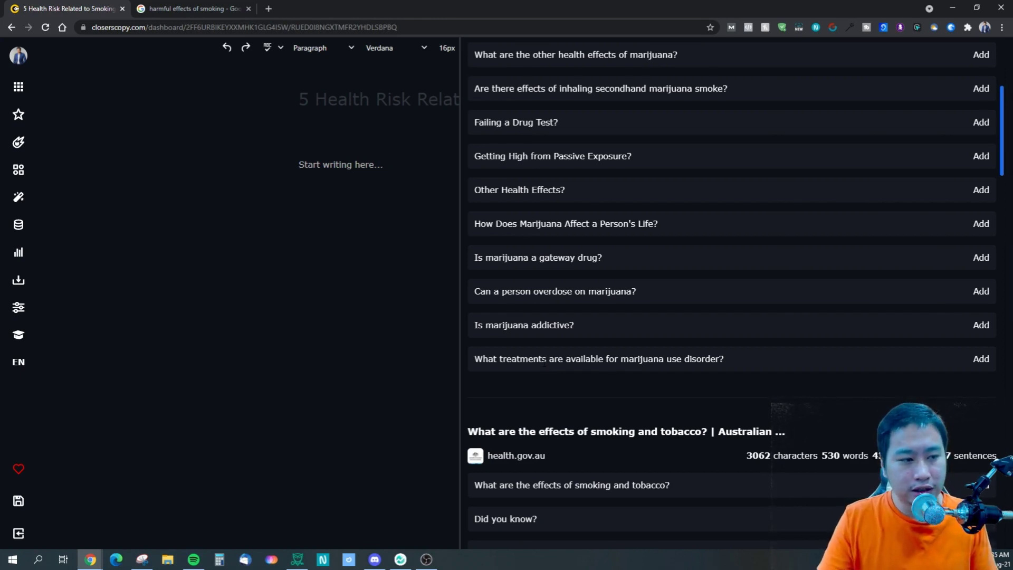
pyautogui.scroll(5, 544, 362)
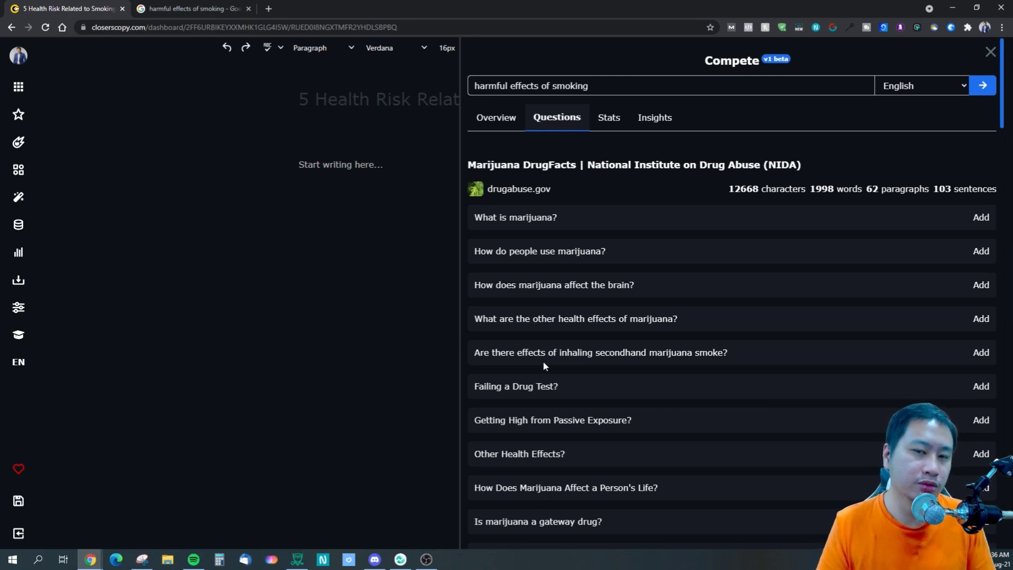
pyautogui.click(608, 118)
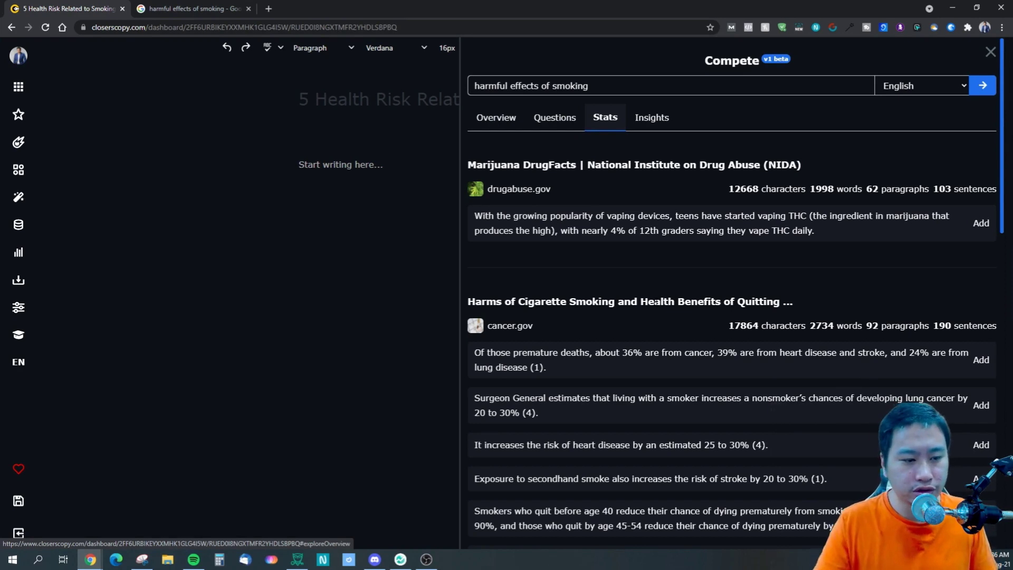
# - Return to the overview of competing pages and add the full outline of healthline.com's "26 Health Effects of Smoking on Your Body" to the document
pyautogui.click(499, 129)
pyautogui.scroll(-5, 723, 345)
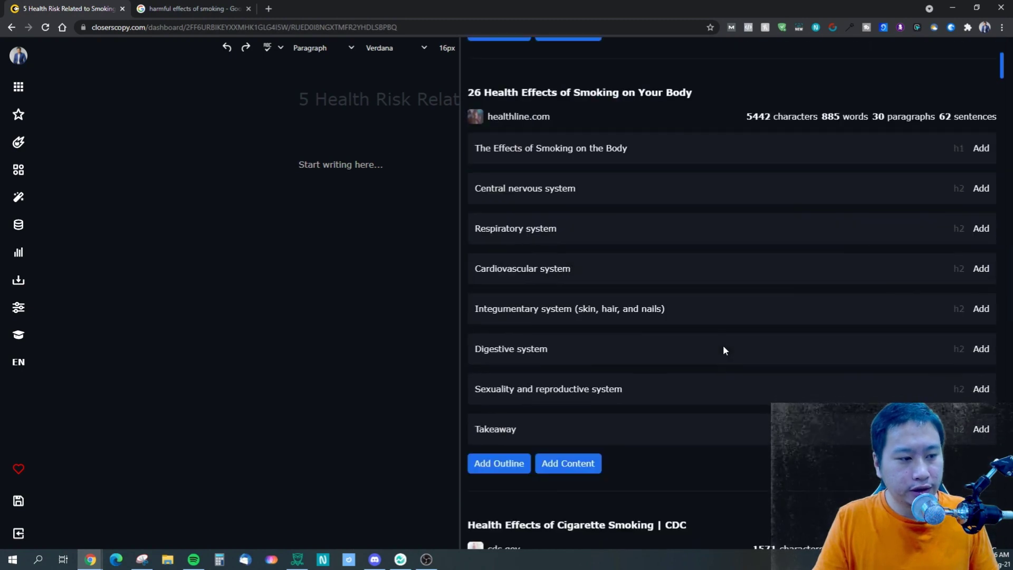
pyautogui.scroll(-5, 723, 345)
pyautogui.scroll(-5, 724, 345)
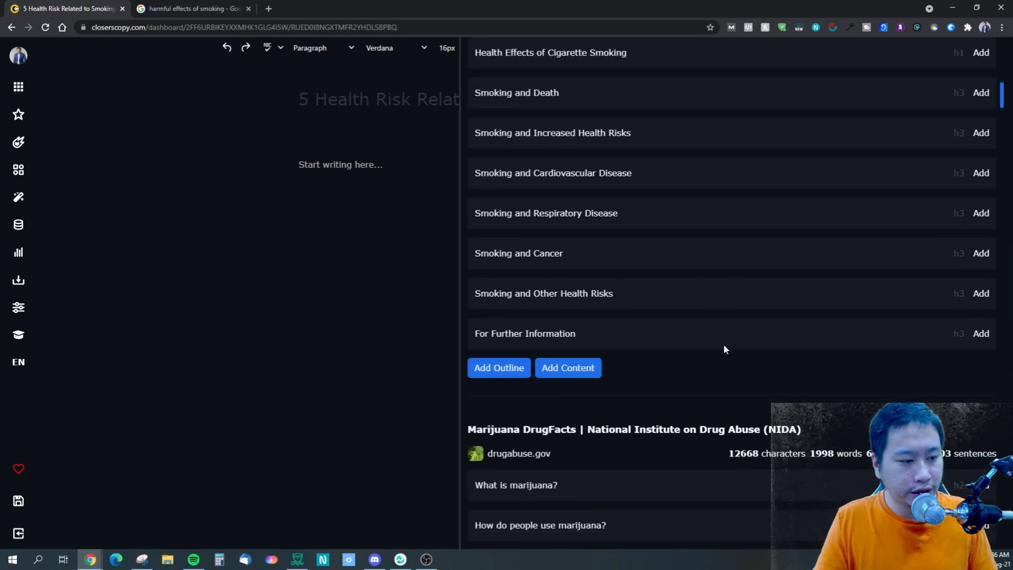
pyautogui.scroll(-8, 723, 345)
pyautogui.scroll(15, 723, 344)
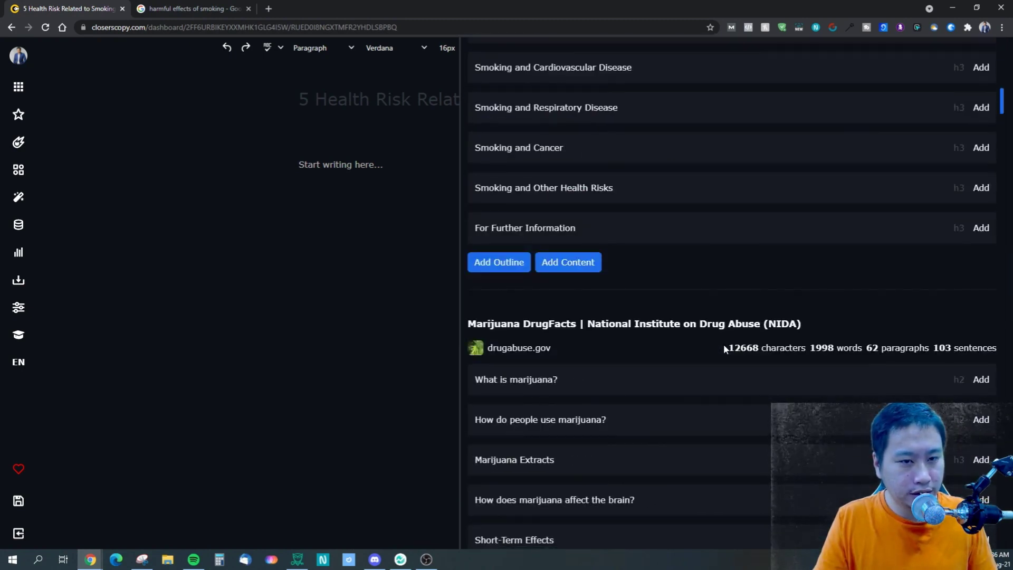
pyautogui.scroll(10, 723, 344)
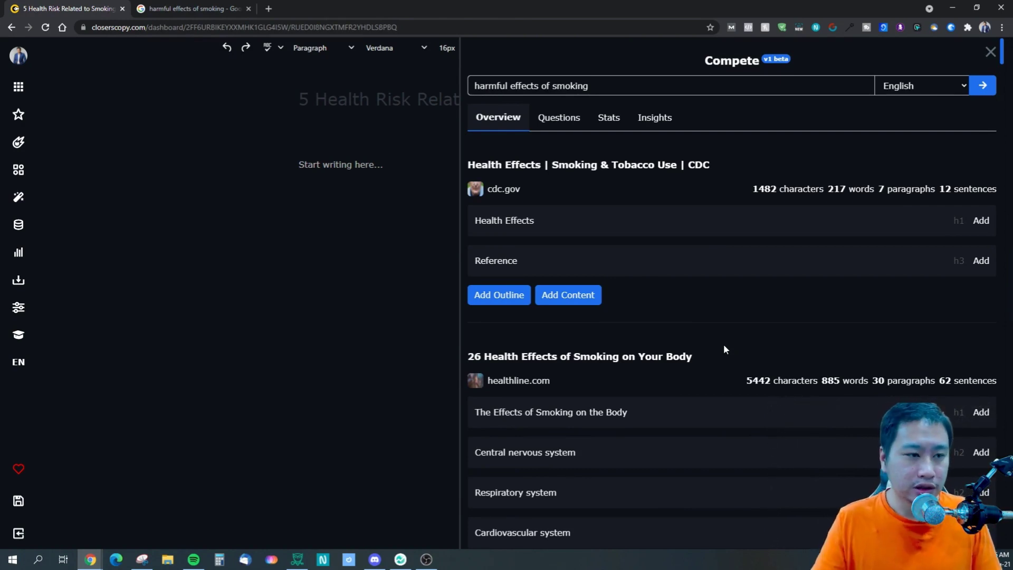
pyautogui.scroll(-9, 609, 270)
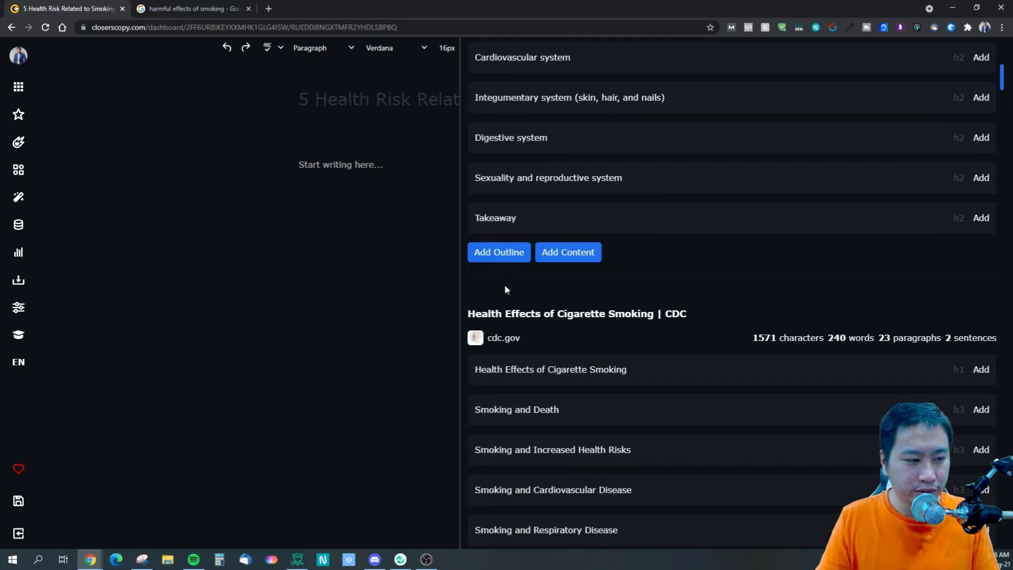
pyautogui.click(499, 253)
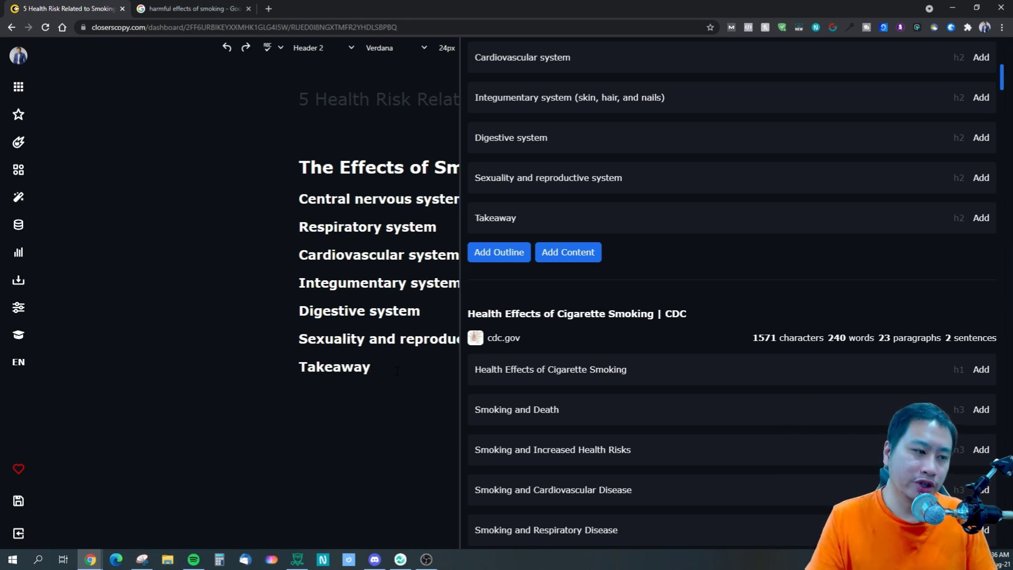
# - Add the lines "Tone" and "Perspective" as separate paragraphs below the "Takeaway" heading
pyautogui.press('Return')
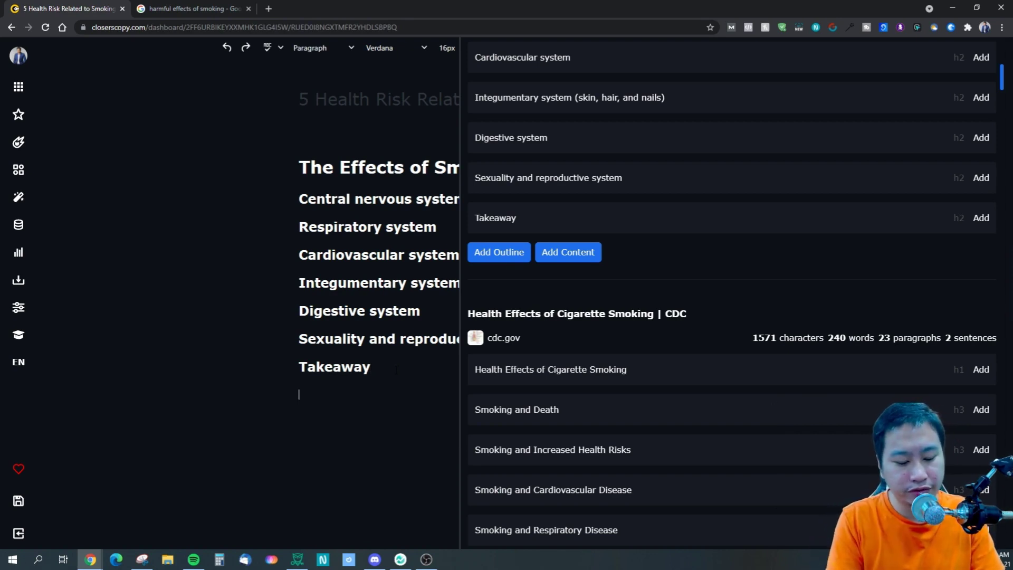
pyautogui.write('Tone')
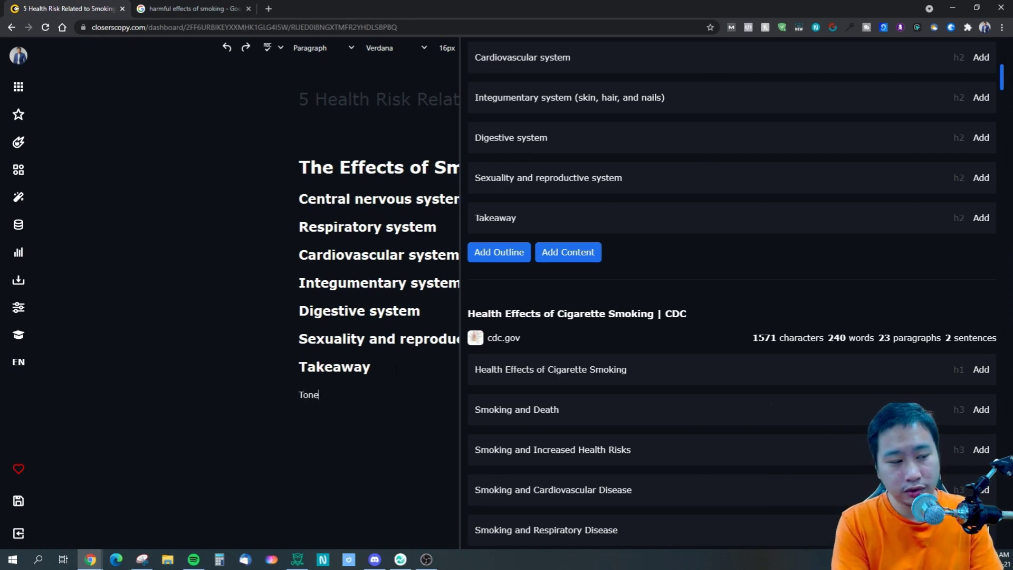
pyautogui.press('Return')
pyautogui.write('Pe')
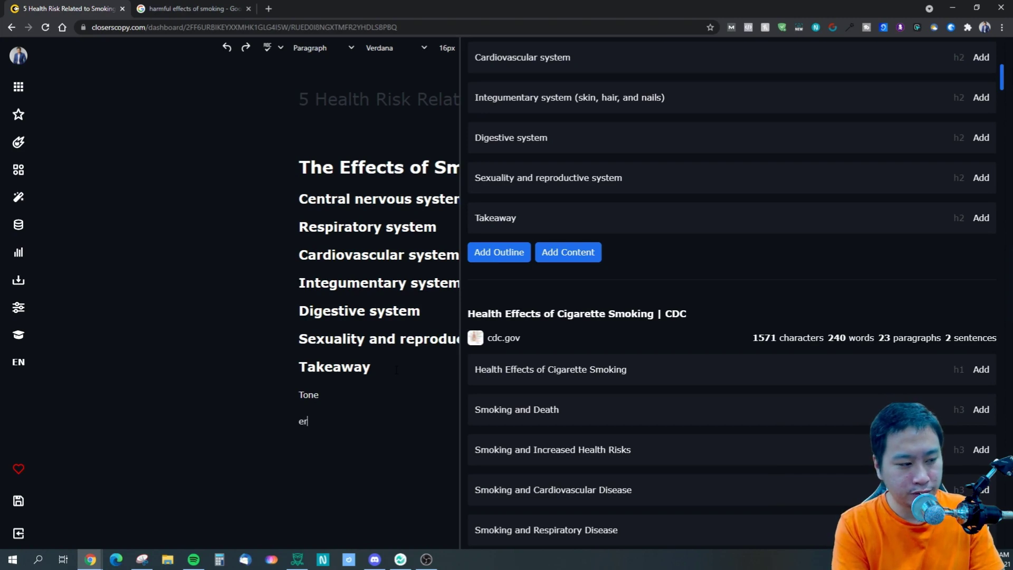
pyautogui.press('BackSpace')
pyautogui.press('BackSpace')
pyautogui.write('Pers')
pyautogui.write('pective')
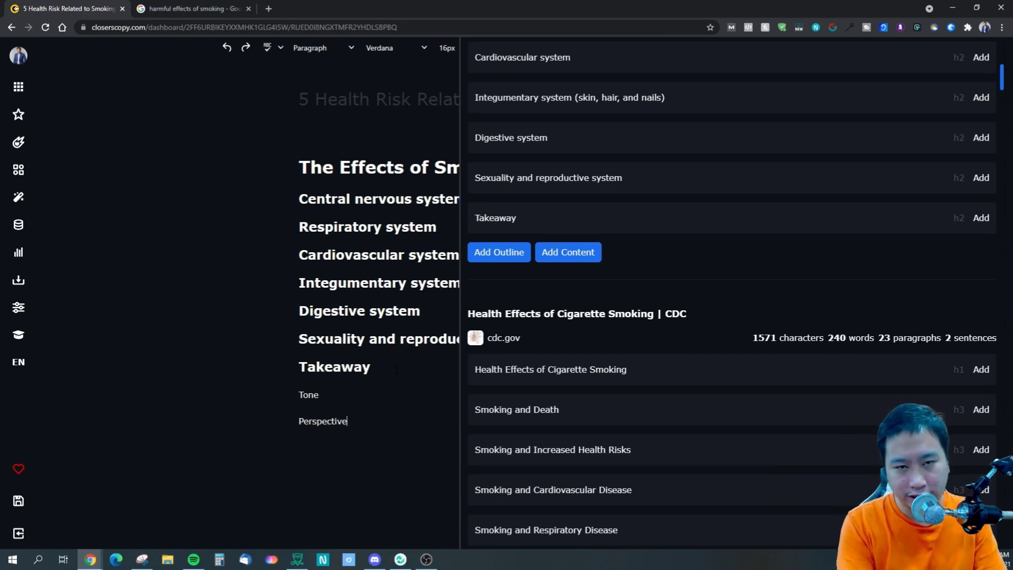
# - Add the lines "Audience" and "Language or Readability Level" as separate paragraphs below "Perspective"
pyautogui.press('Return')
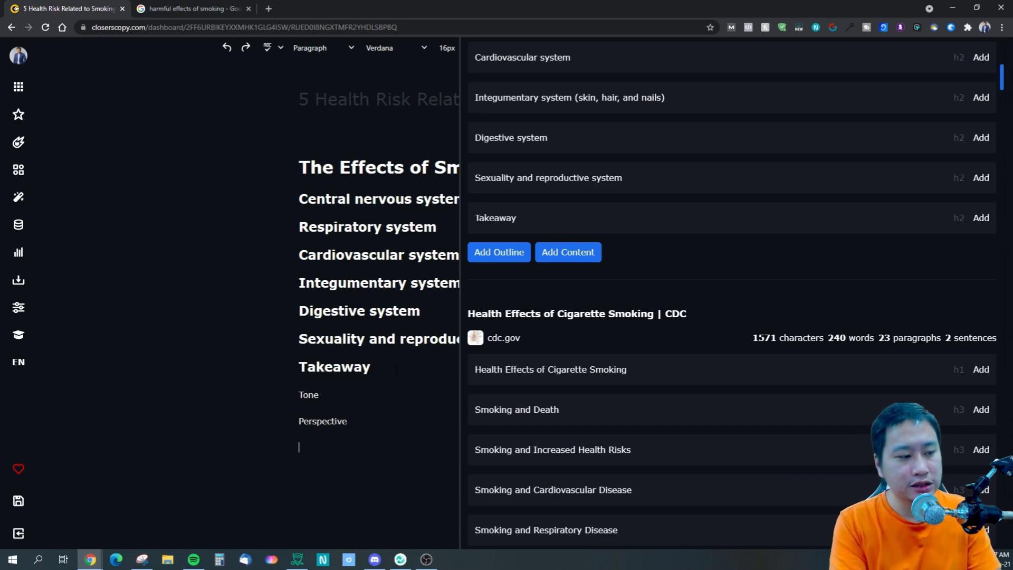
pyautogui.write('Audience')
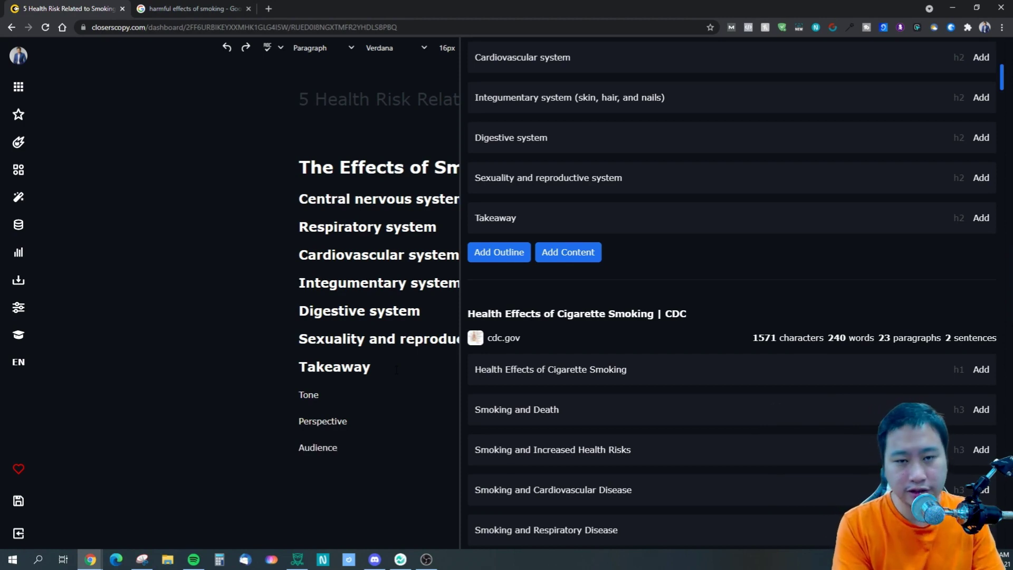
pyautogui.press('Return')
pyautogui.write('Language')
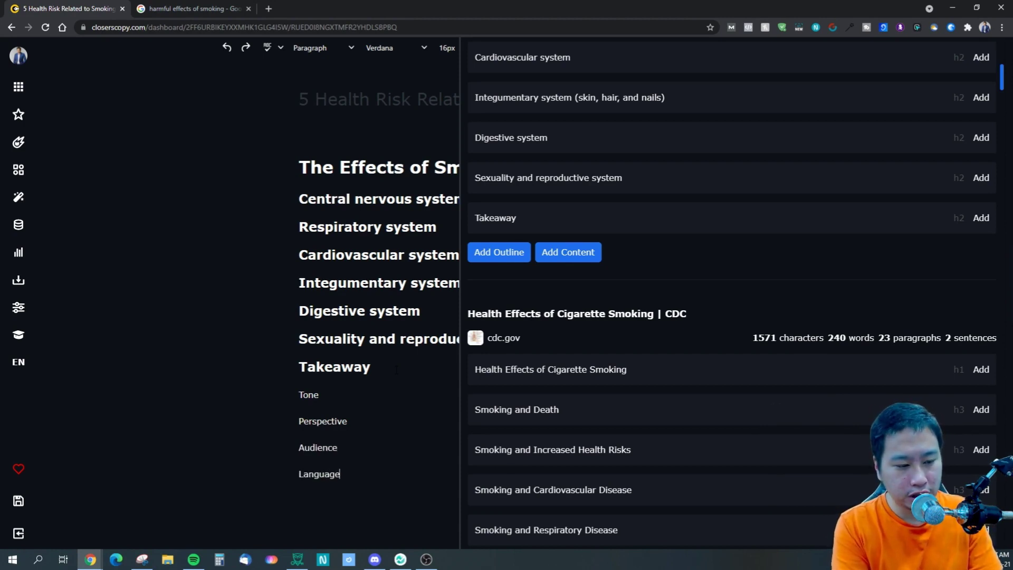
pyautogui.write(' or Readab')
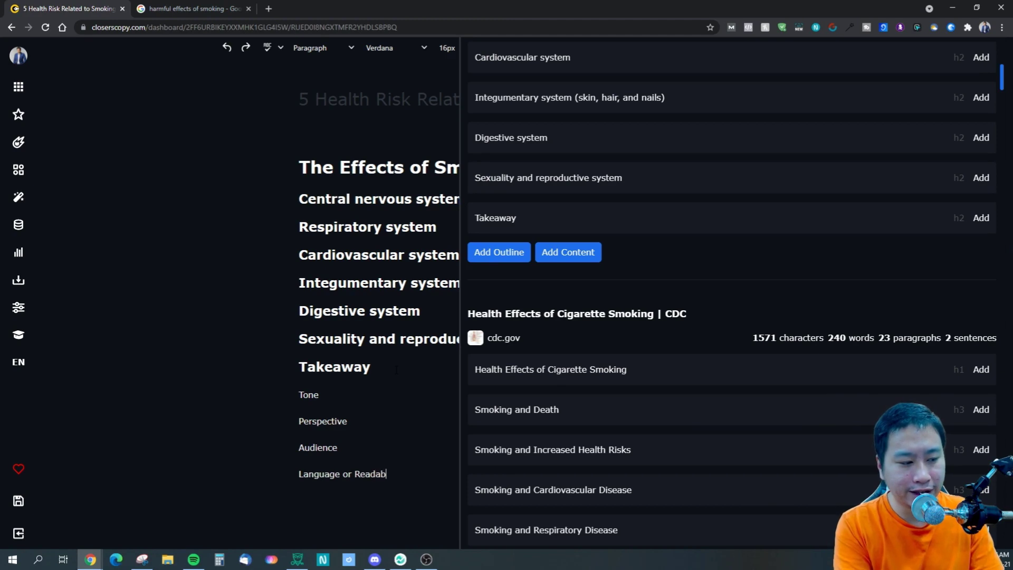
pyautogui.write('liity Level')
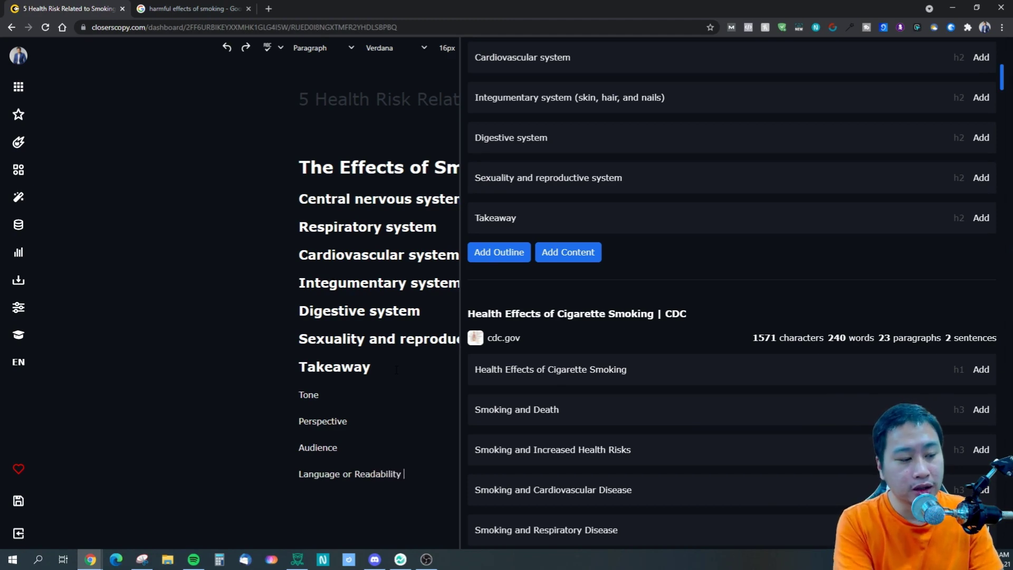